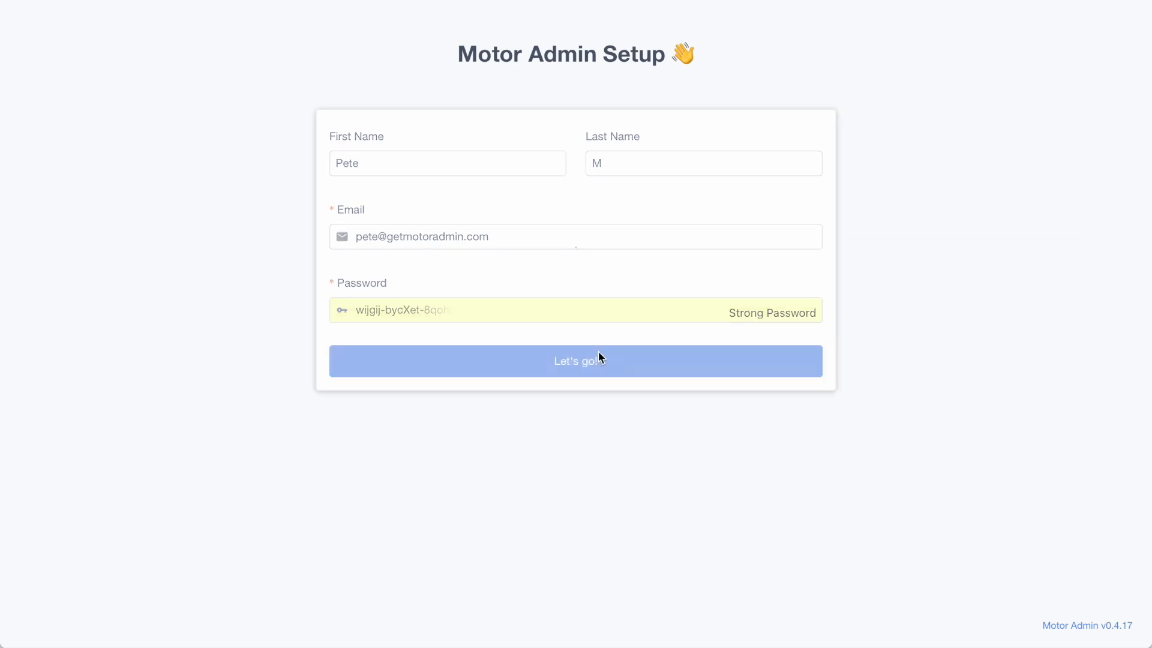
Step: Enter the PostgreSQL database connection URL with its credentials and connect to the database
click(487, 166)
key(super+v)
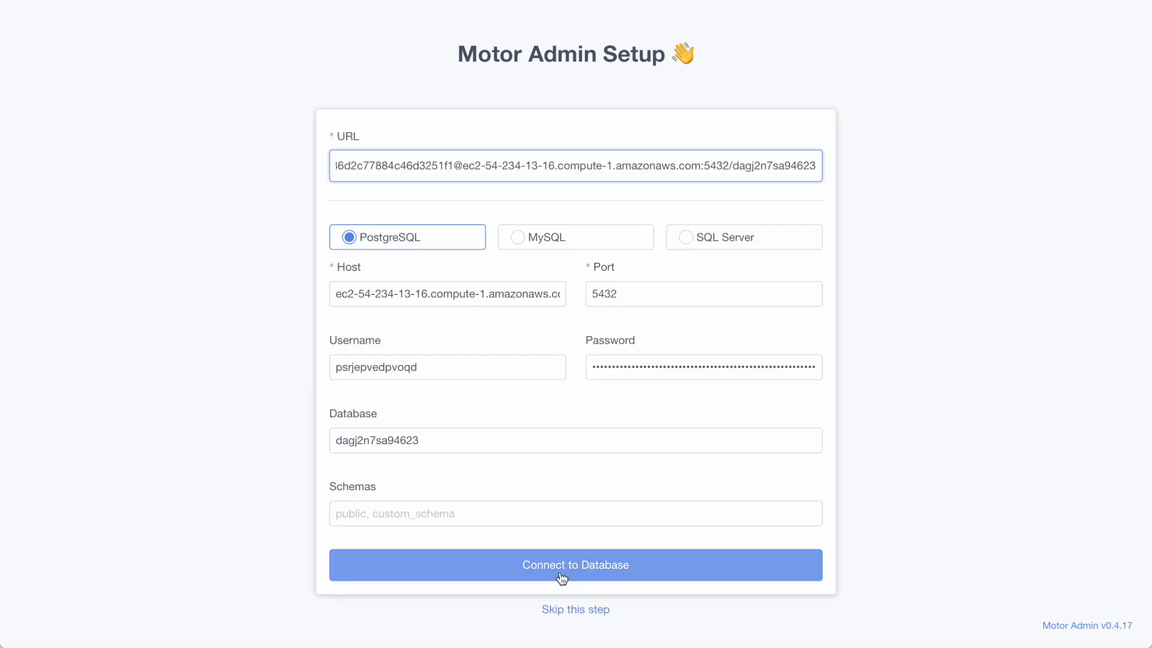
click(562, 578)
click(578, 271)
key(Escape)
click(571, 235)
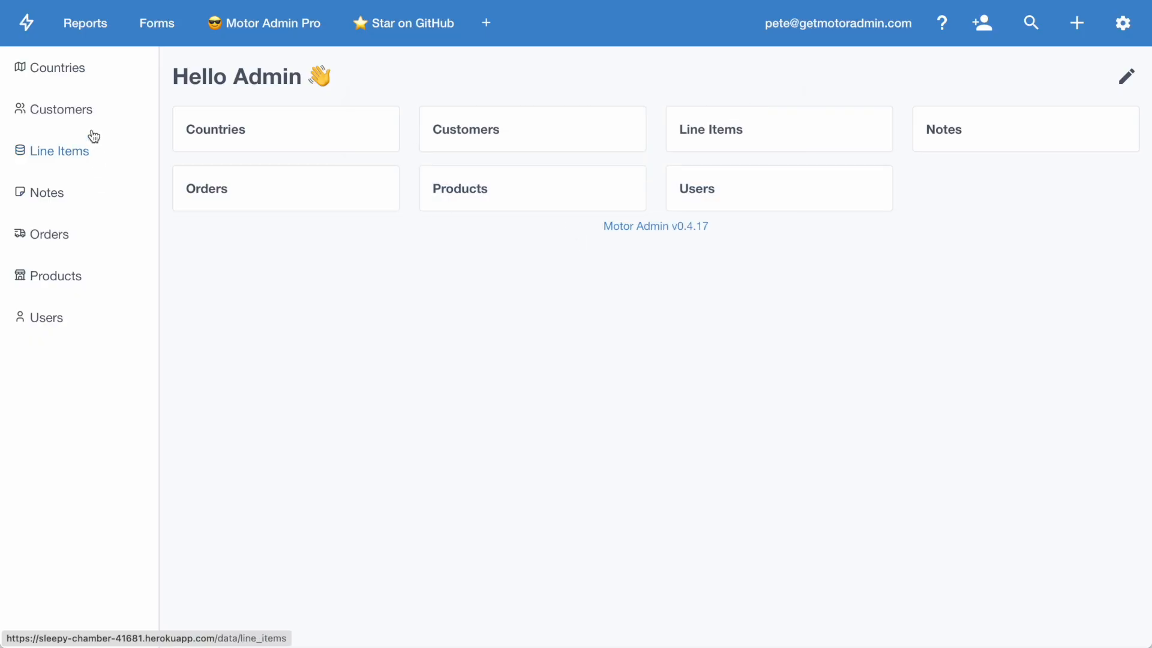
Step: Open the resource settings and hide the Countries and Line Items resources
click(1122, 22)
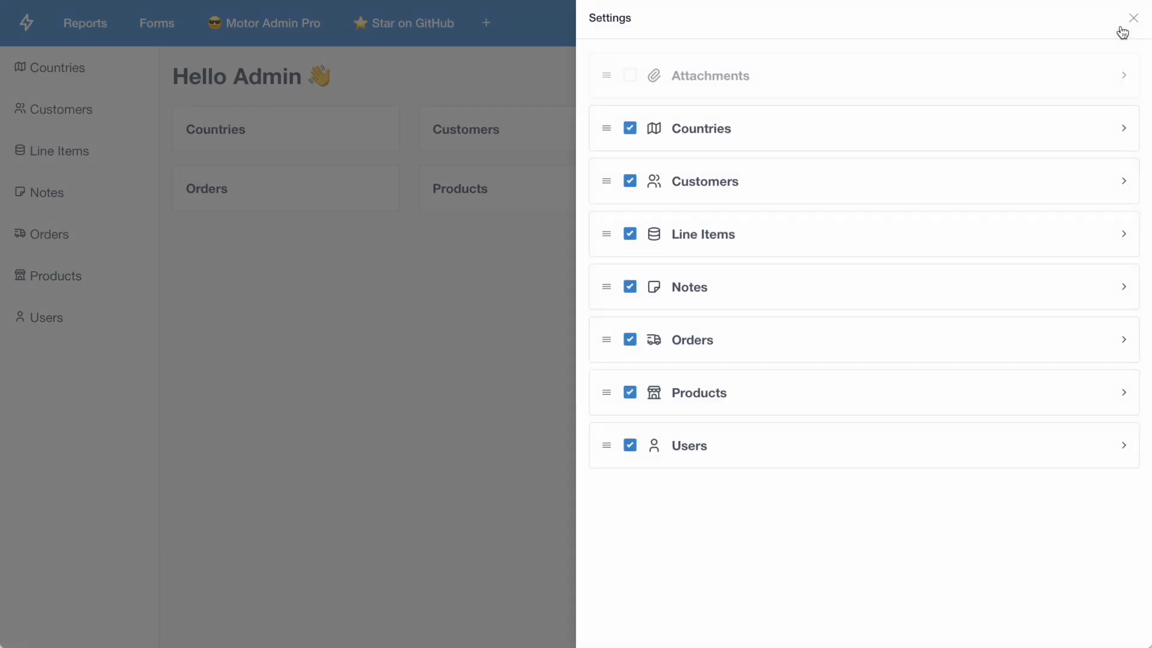
click(629, 129)
click(630, 235)
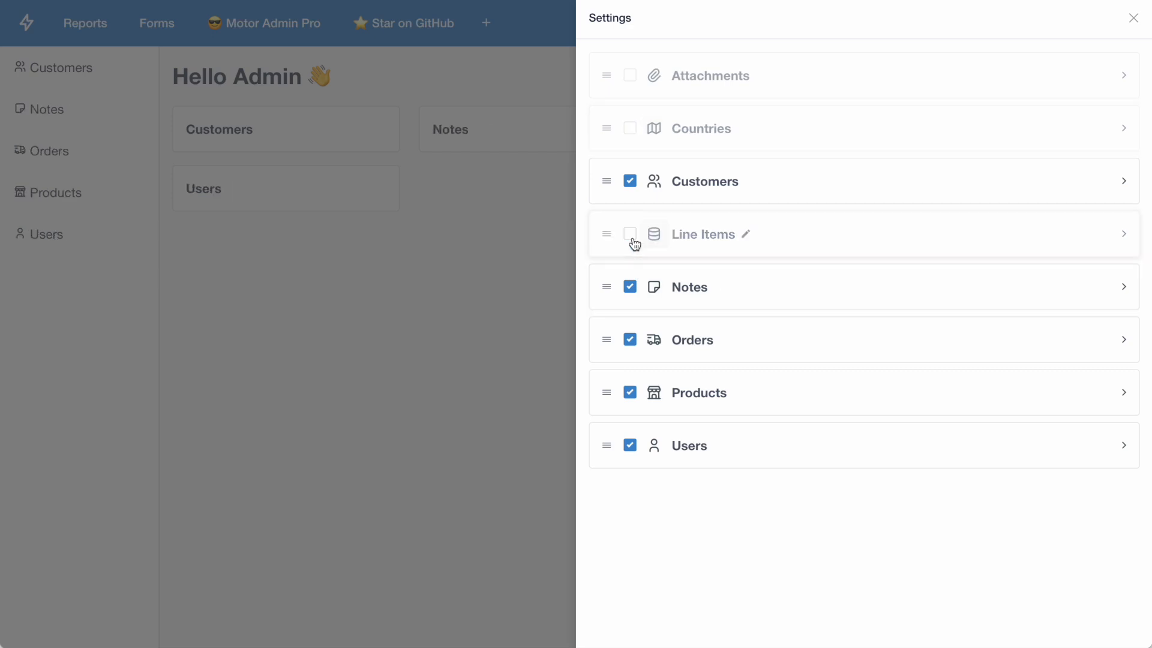
Step: Reorder the resources so that Notes comes last and Products comes before Customers, and close the settings
drag(609, 289, 613, 458)
drag(606, 340, 608, 189)
click(556, 198)
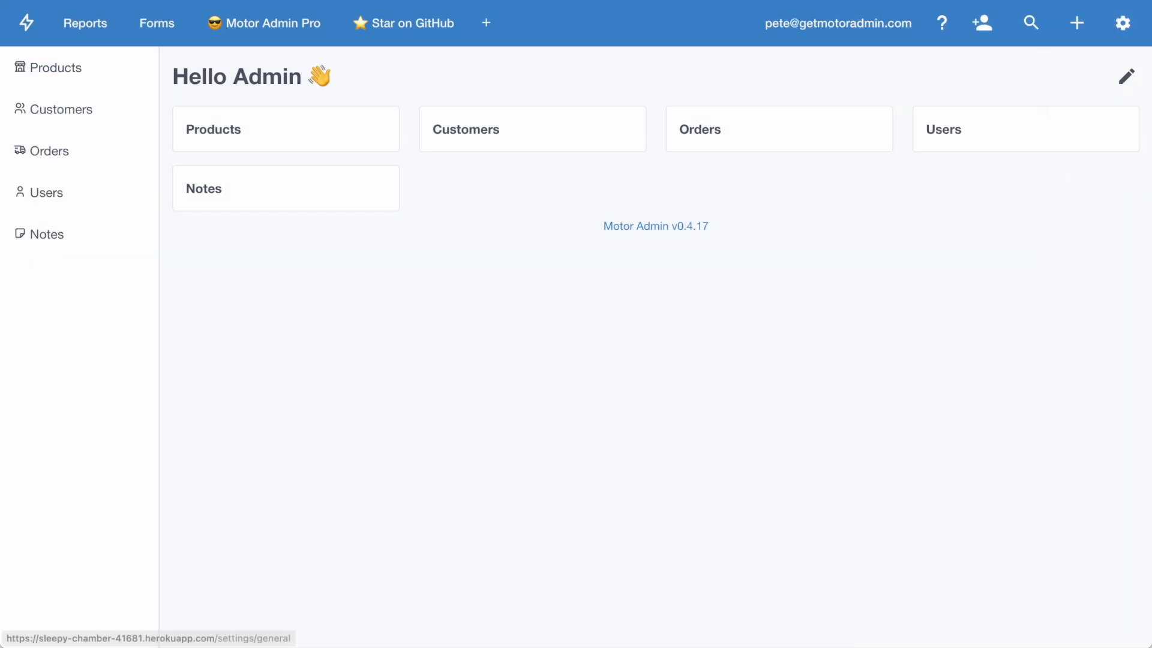
Step: Sort the Customers list by the Name column and search it for a customer's first name
click(71, 111)
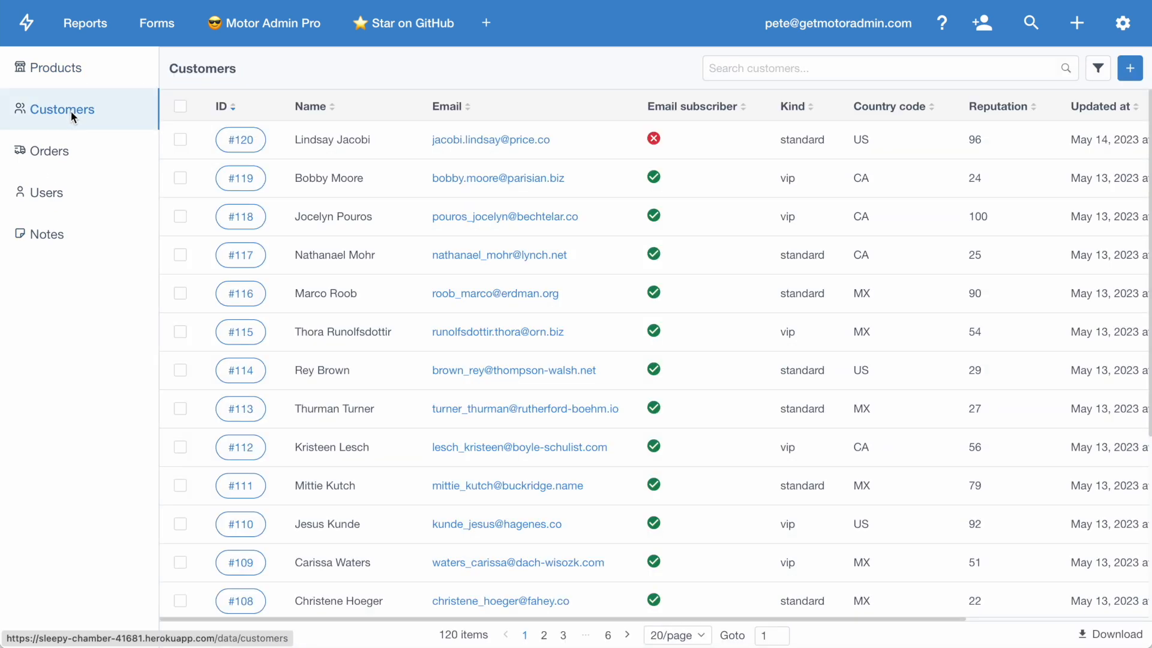
click(315, 107)
click(315, 107)
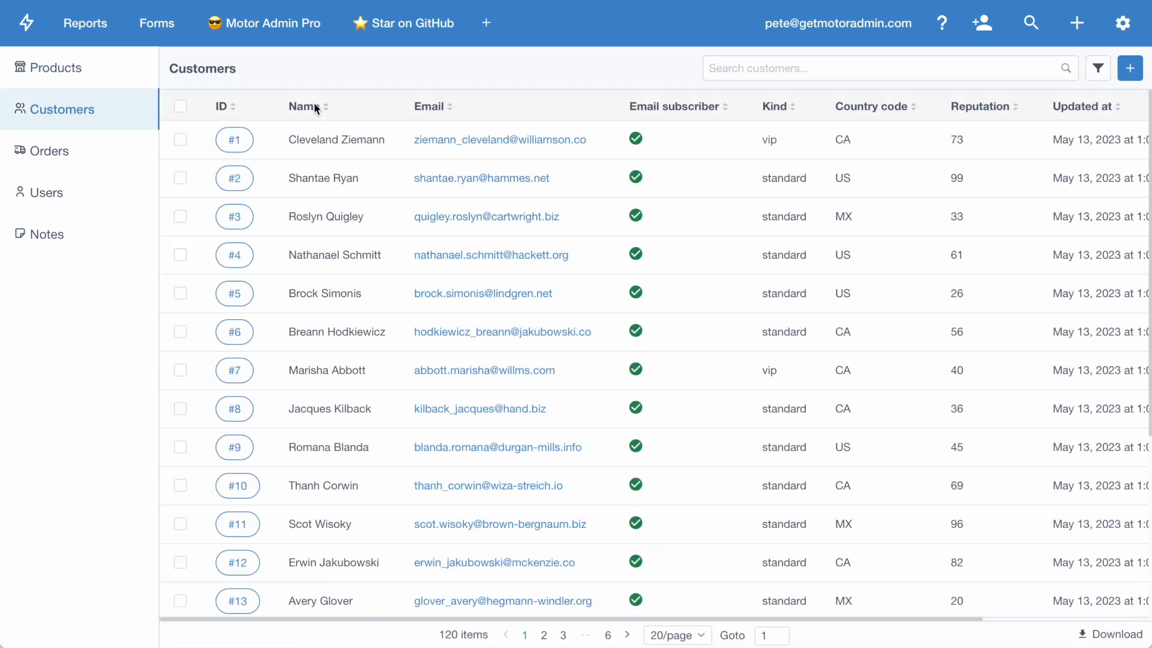
click(814, 66)
text(scot)
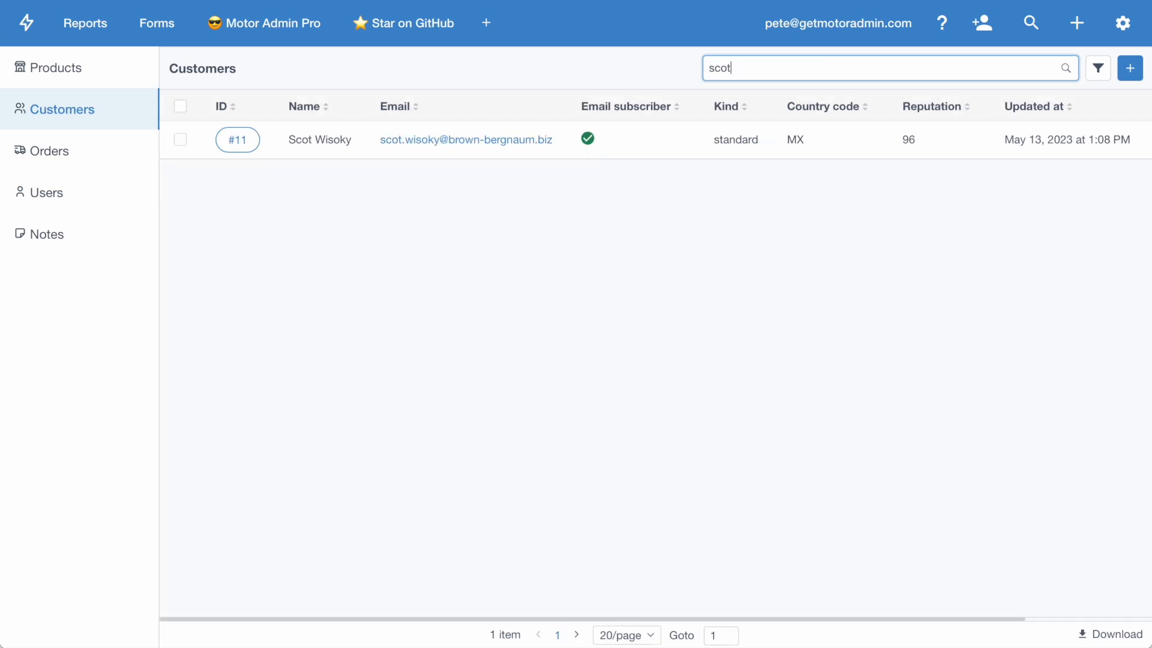
Step: Filter the customers by Kind is vip, and clear the filter after viewing the matching records
click(1097, 67)
click(733, 70)
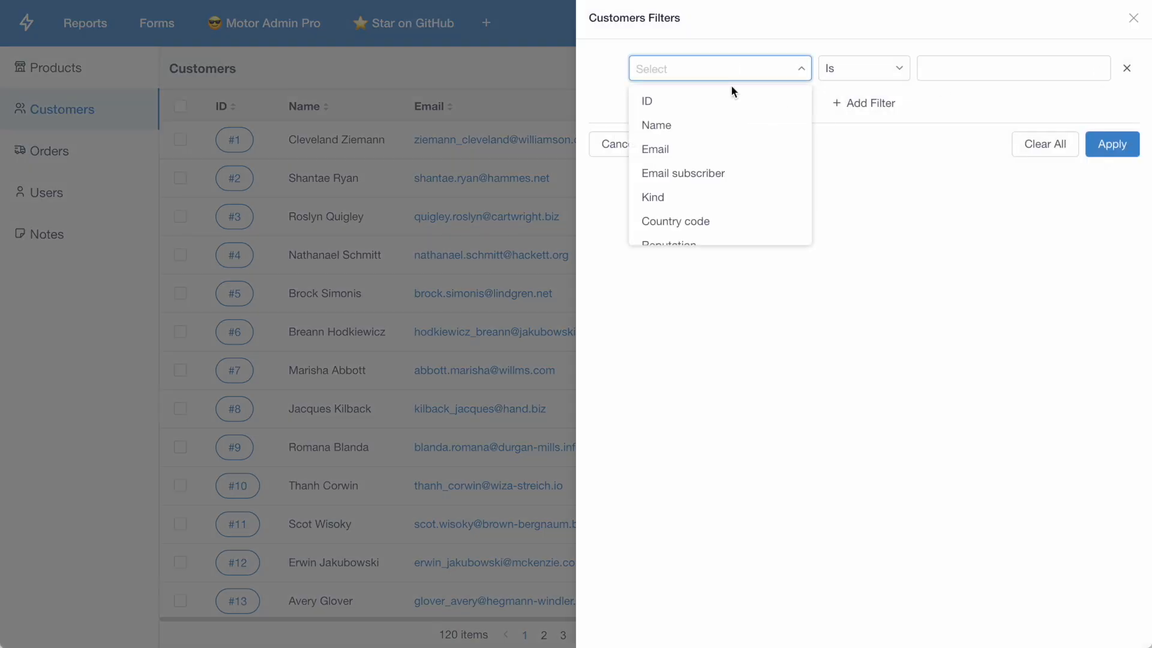
click(694, 197)
click(996, 68)
text(vip)
click(1112, 144)
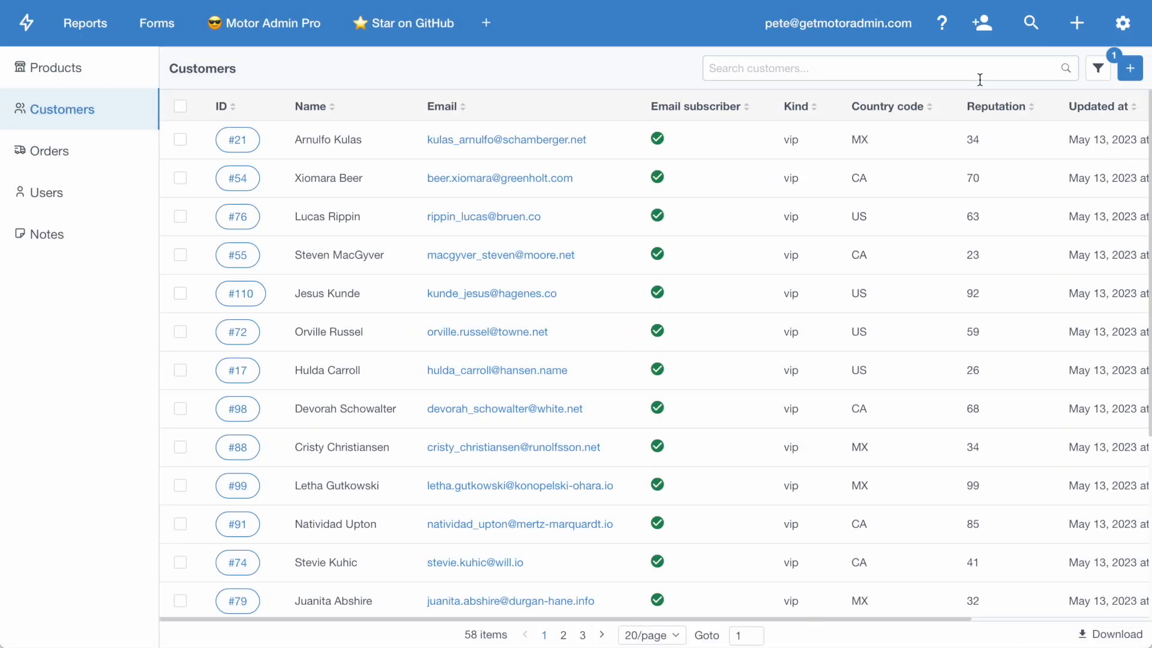
click(1097, 67)
click(1037, 145)
Step: Change the customers' Kind column to the Tag type with options loaded from the database, and save it
click(1122, 23)
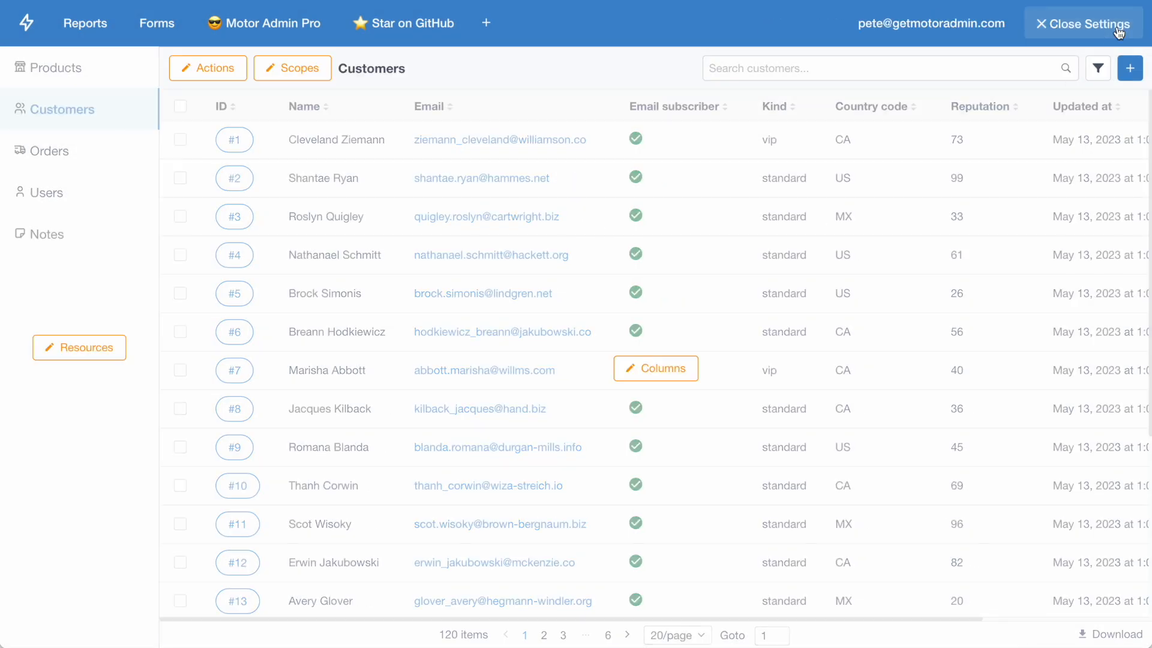
click(653, 370)
click(725, 348)
click(881, 295)
text(tag)
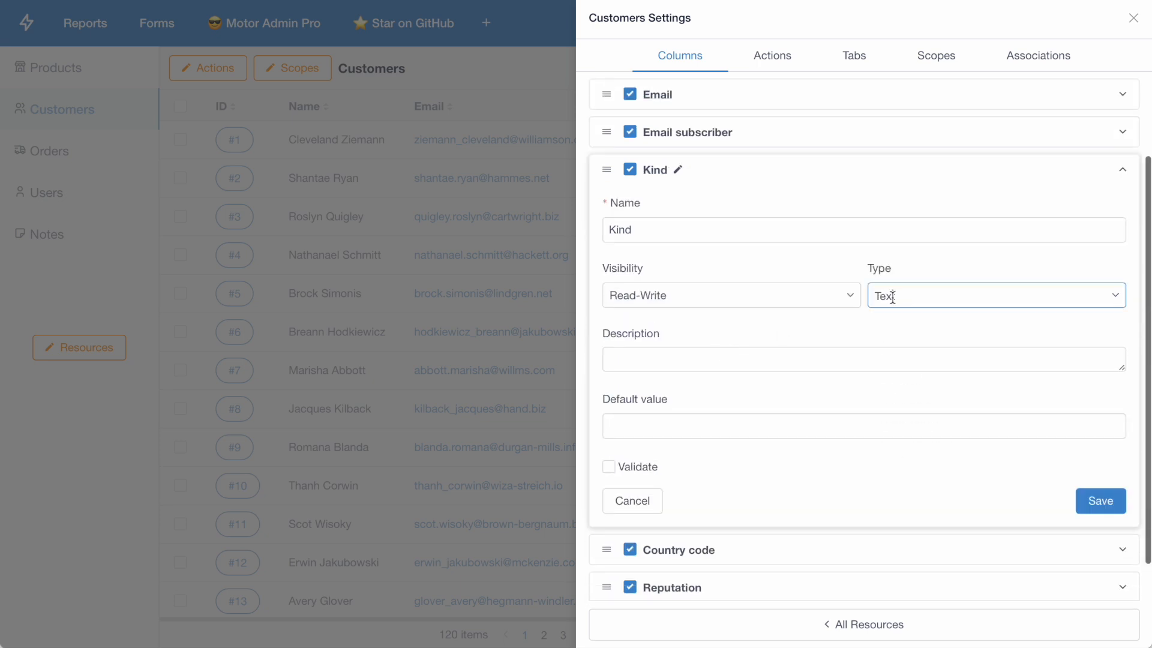
click(900, 354)
click(807, 420)
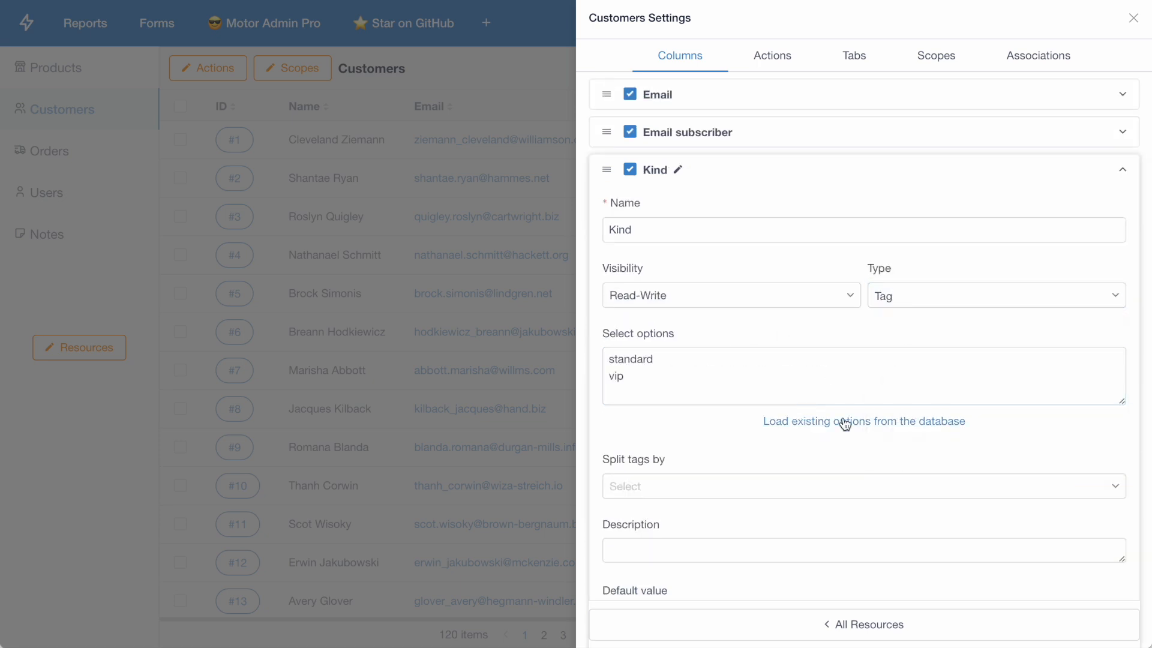
scroll(960, 432, down, 4)
click(1098, 442)
Step: Change the Reputation column's type to a percentage, save it and close the customers settings
click(891, 418)
scroll(924, 360, down, 4)
click(952, 300)
text(pe)
click(930, 329)
click(1095, 503)
click(1133, 18)
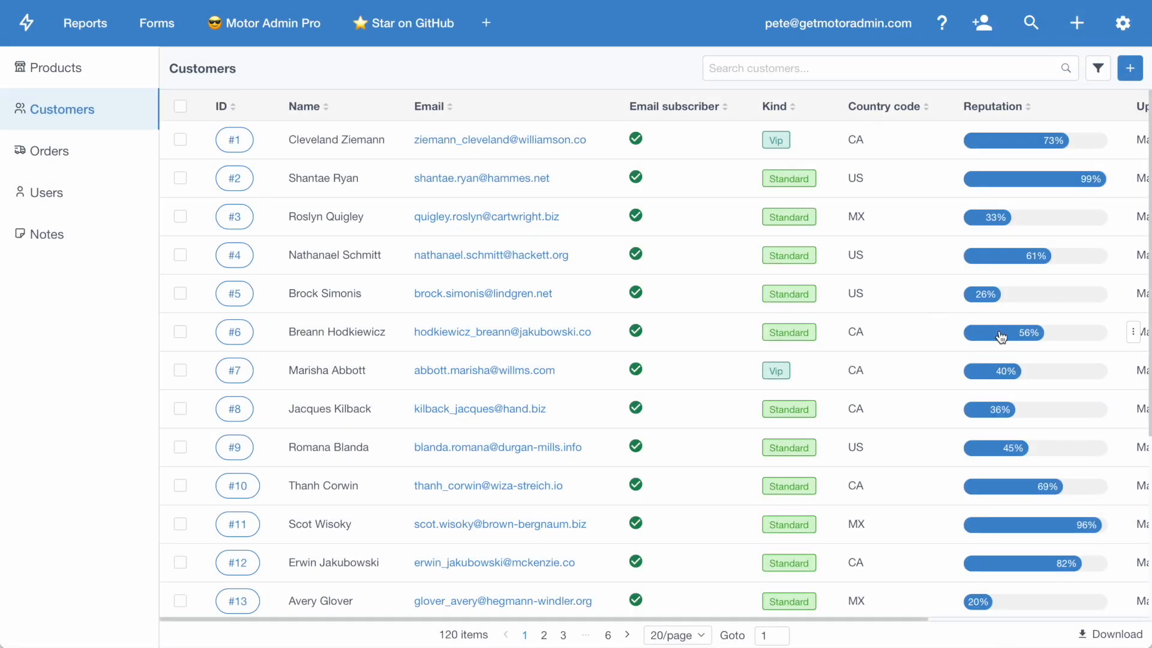
Step: Replace the customers query with one joining orders and line_items, adding SUM(li.unit_price) and grouping by cs.id; run and save it
click(1122, 23)
click(649, 372)
click(663, 103)
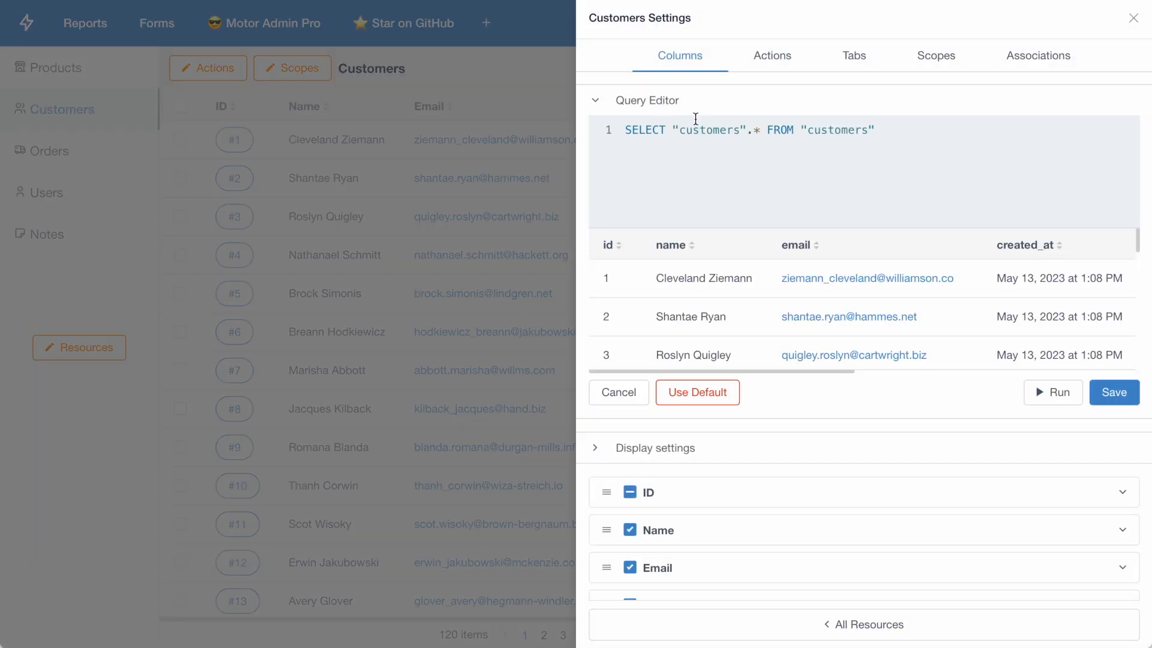
key(ctrl+a)
text(SELECT cs.*, SUM(li.unit_price) FROM customers as cs LEFT JOIN orders as od ON od.customer_id = cs.id LEFT JOIN line_items as li ON li.order_id = od.id GROUP BY cs.id)
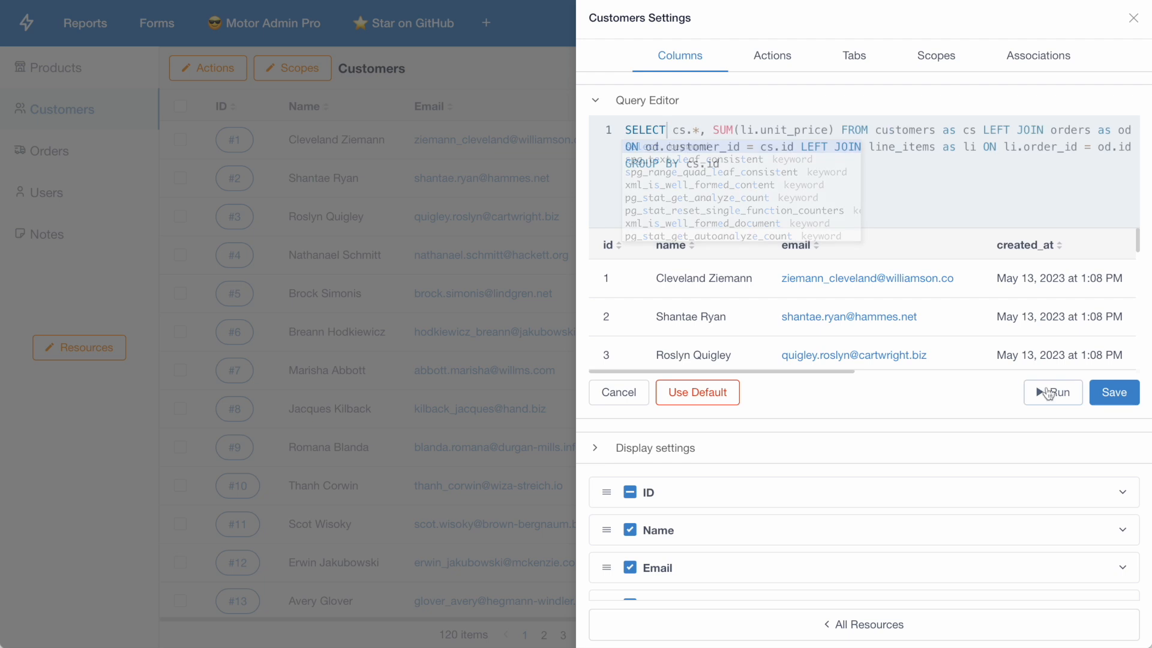
click(1046, 393)
scroll(909, 329, right, 10)
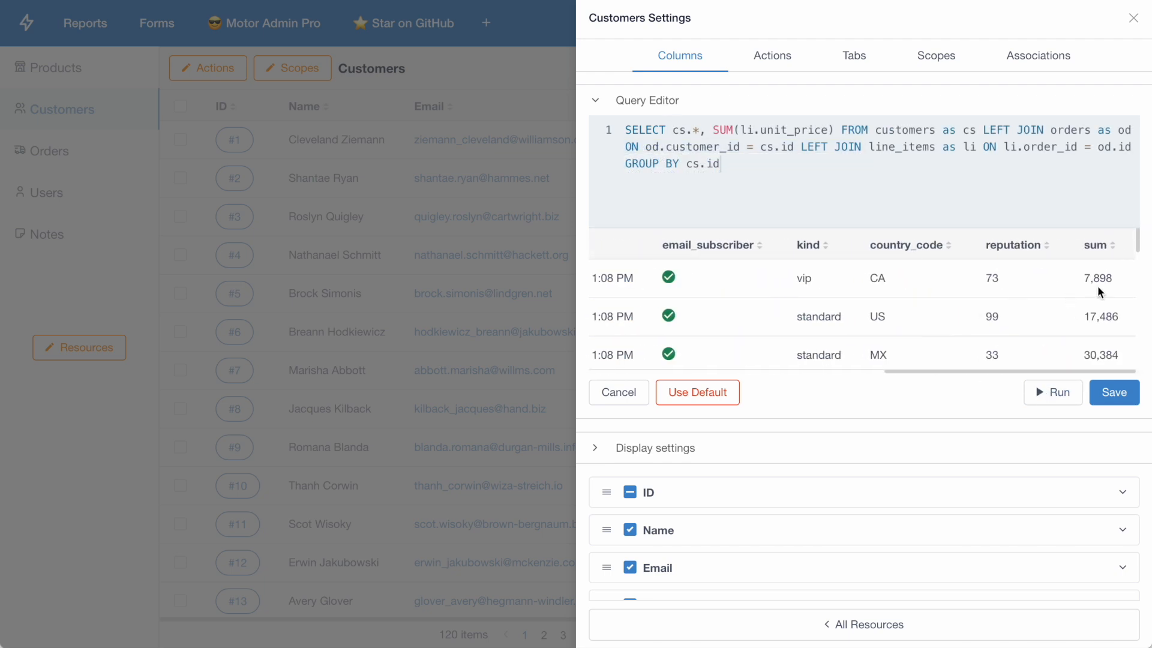
scroll(1098, 289, left, 10)
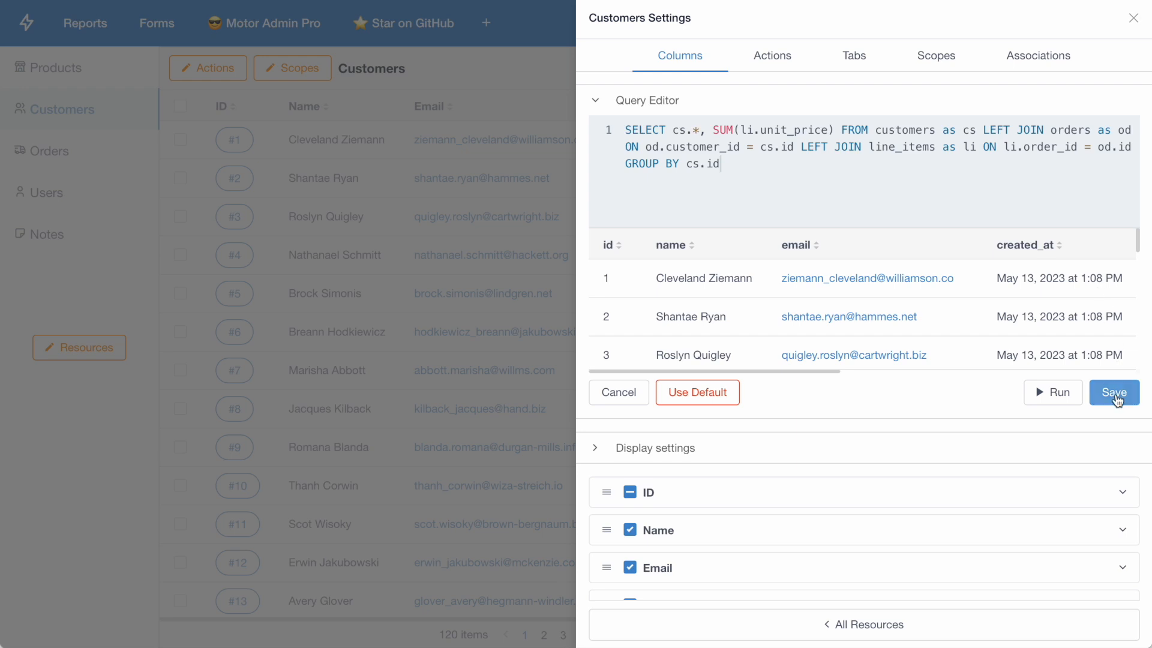
click(1114, 392)
Step: Rename the Sum column as Lifetime value, set its type to Currency, save it and review the column in the customers list
scroll(840, 480, down, 5)
click(802, 480)
double_click(656, 267)
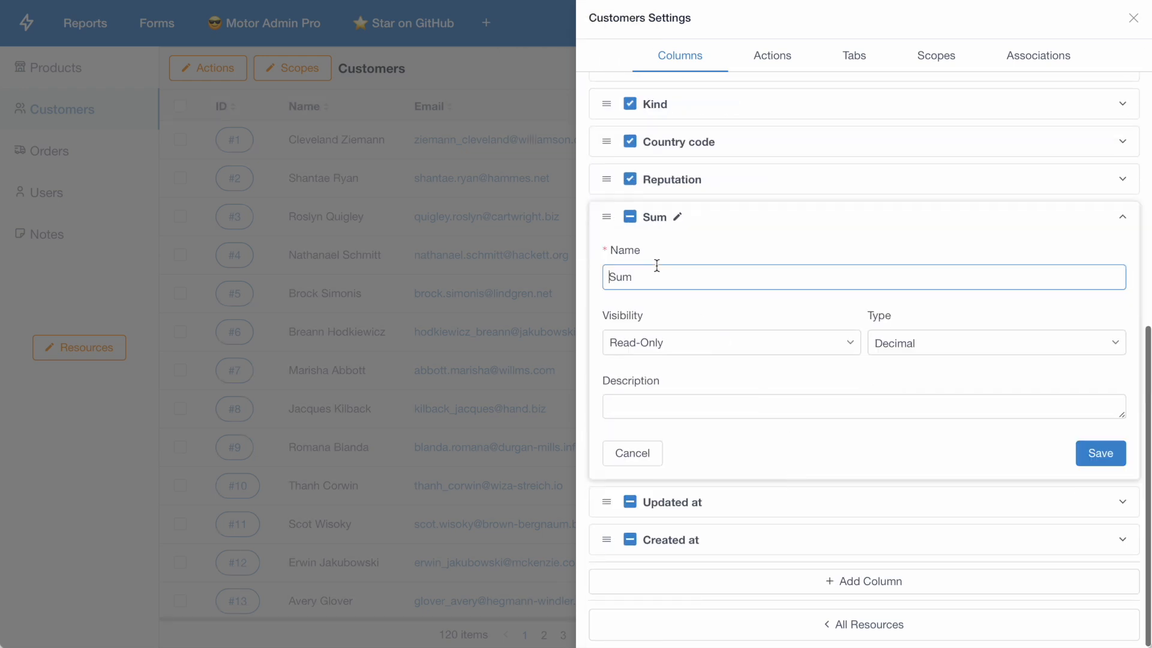
click(897, 339)
text(cur)
click(909, 375)
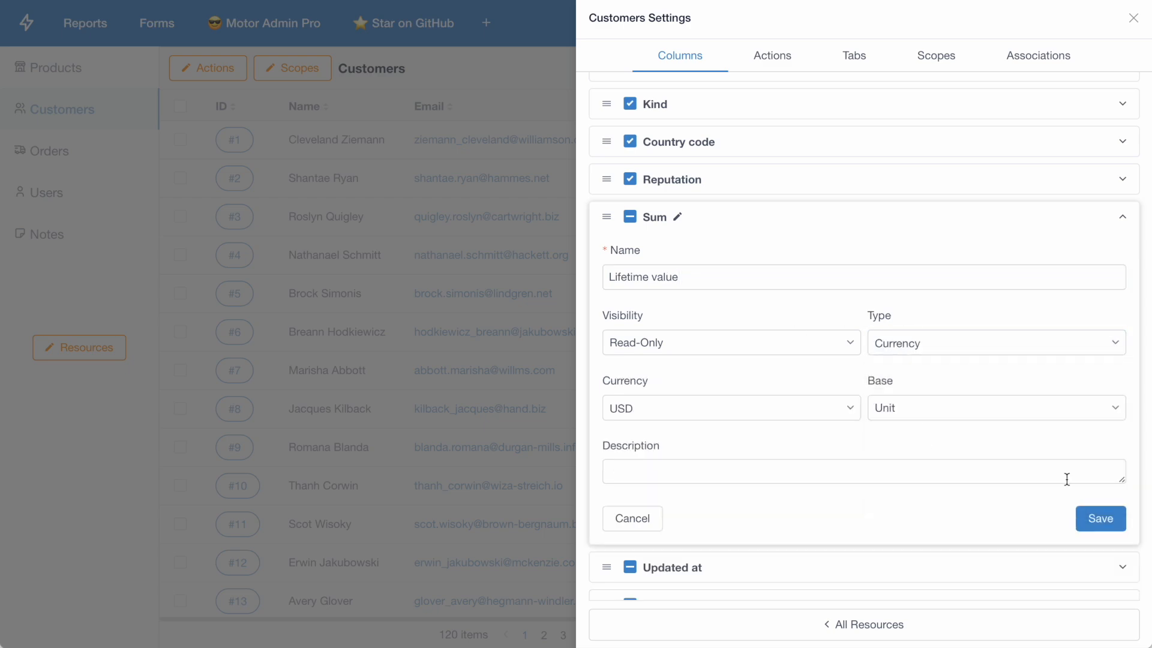
click(1101, 518)
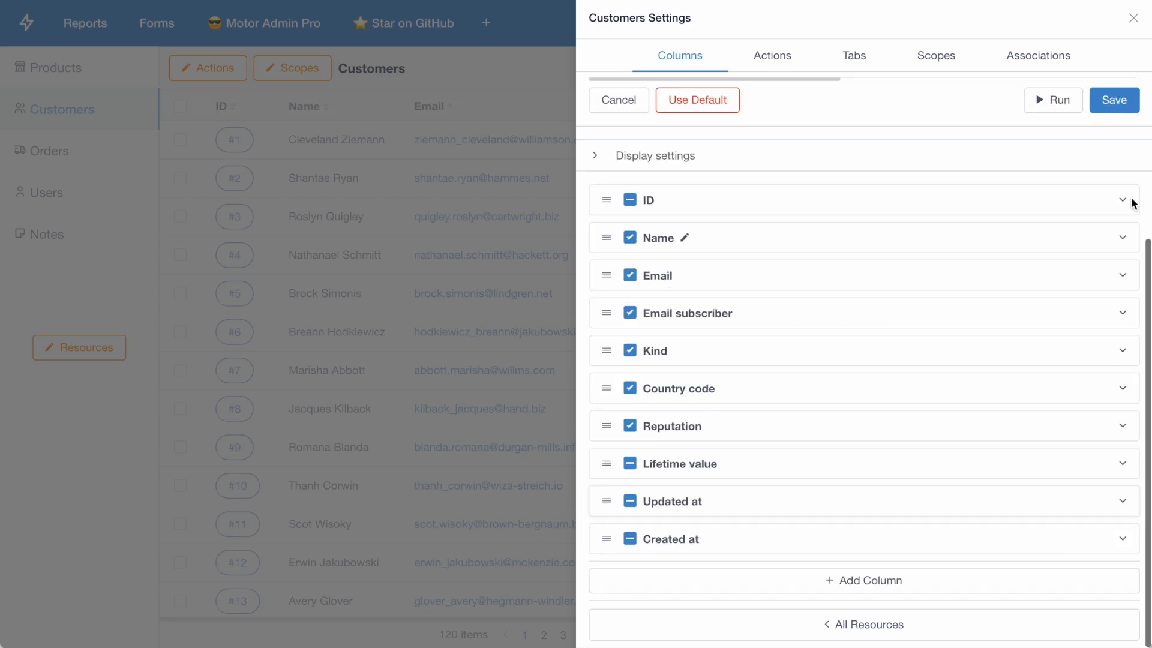
click(1134, 19)
scroll(714, 249, right, 5)
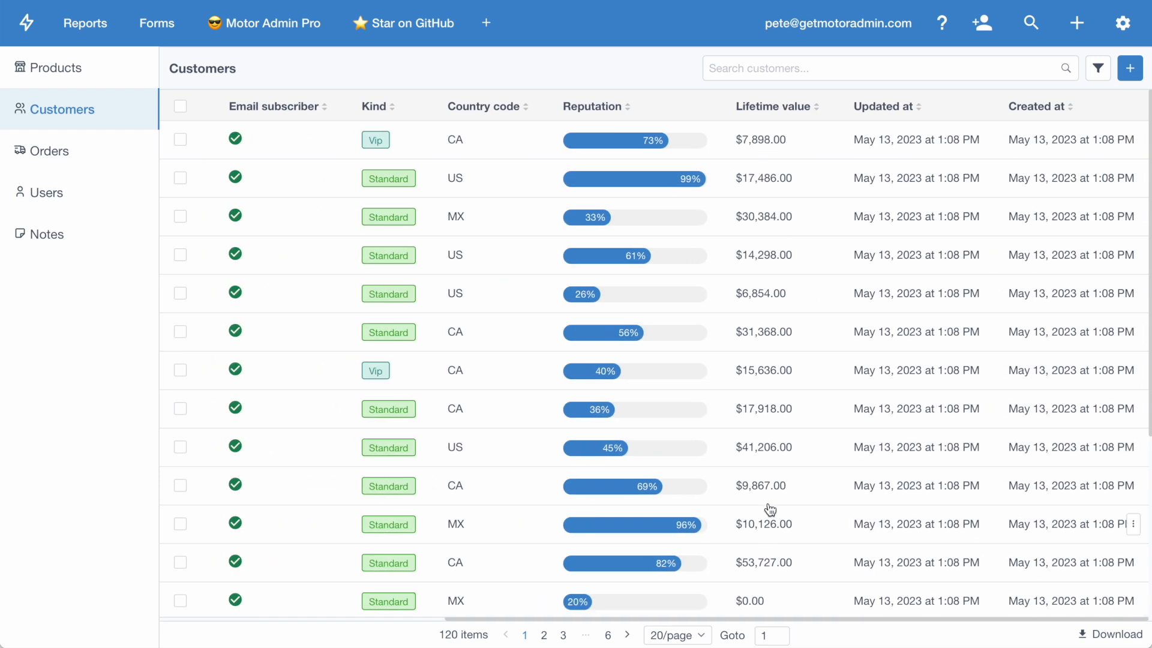
scroll(769, 142, left, 5)
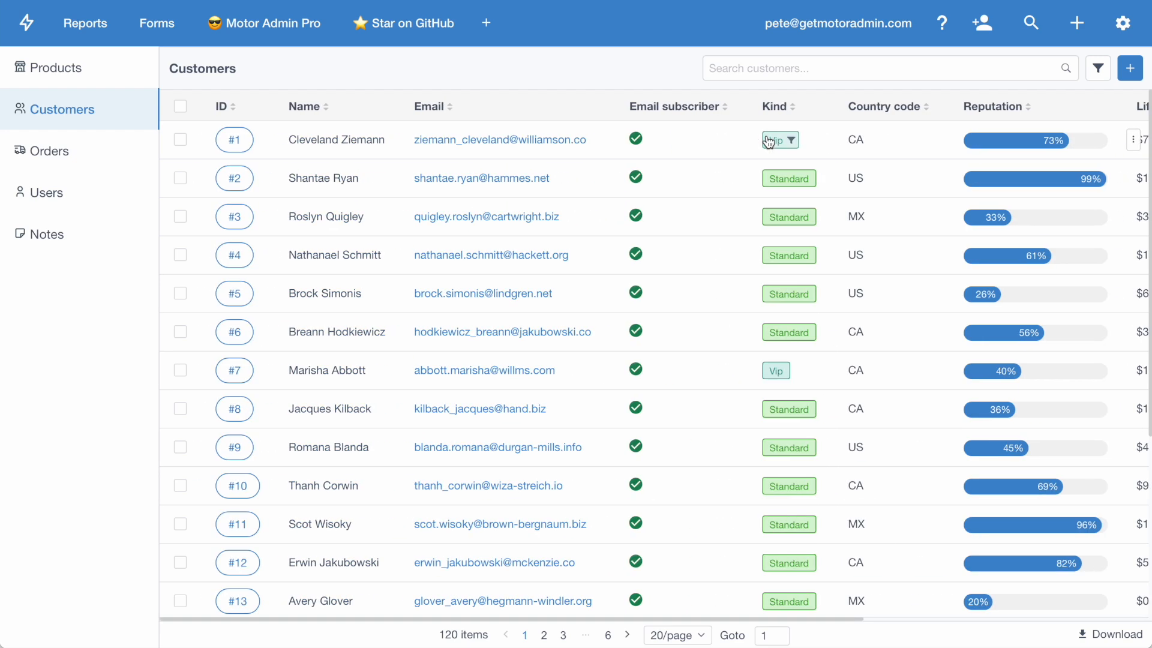
Step: Open customer #1, change the email's ending to .com and turn off Email subscriber
click(358, 155)
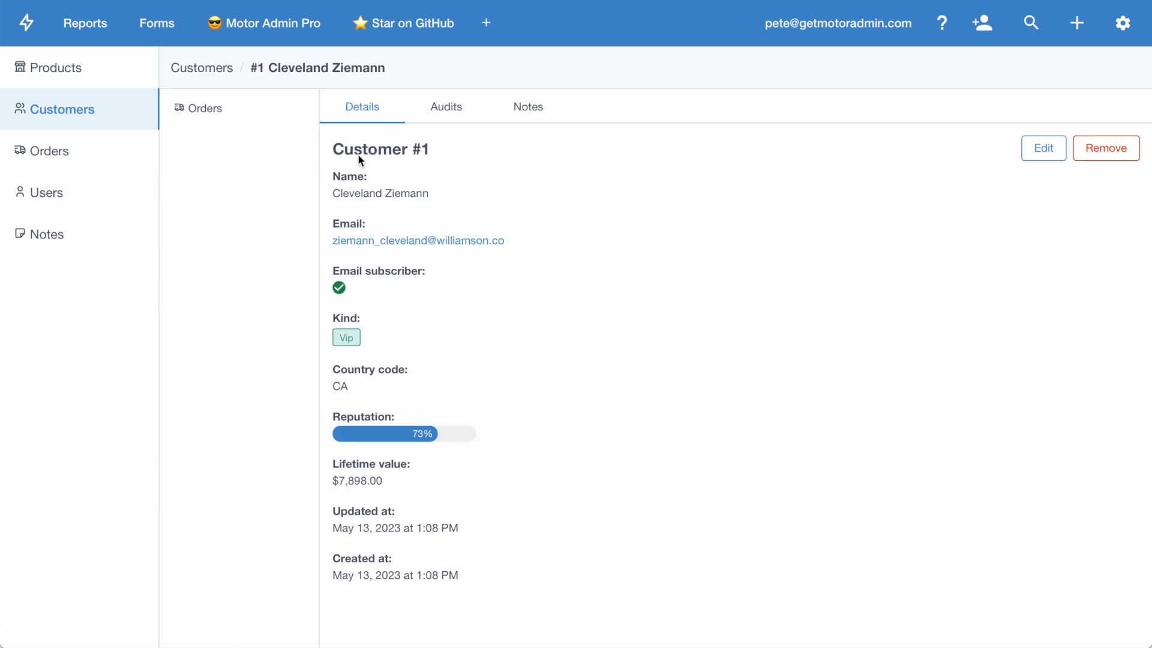
click(517, 240)
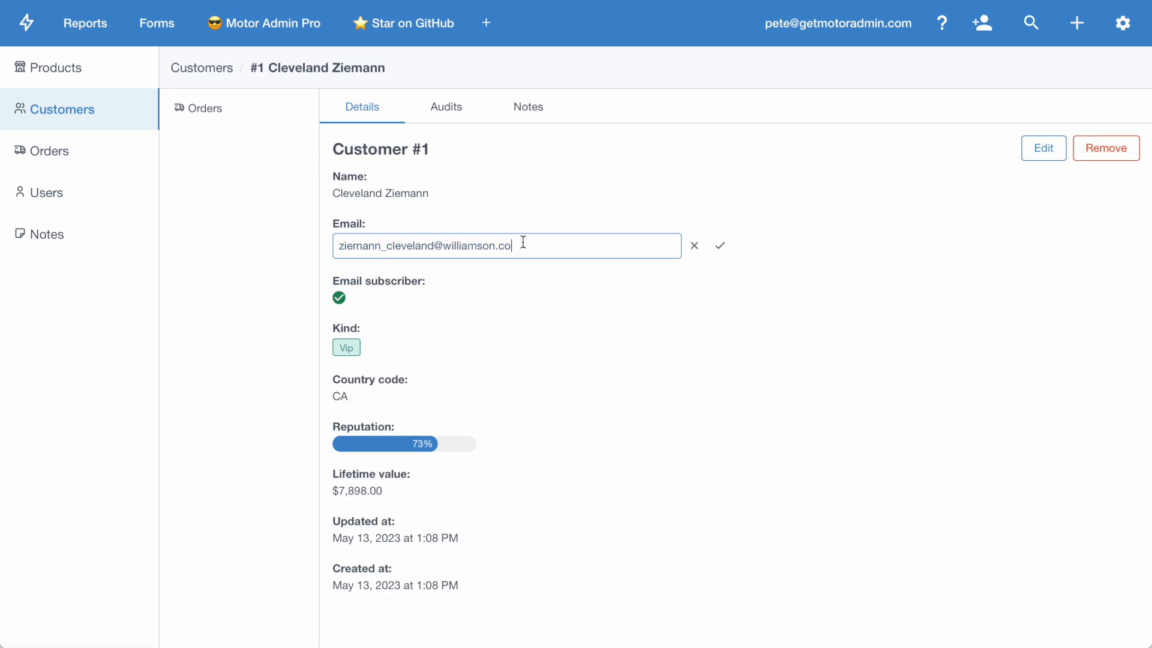
click(722, 244)
click(350, 293)
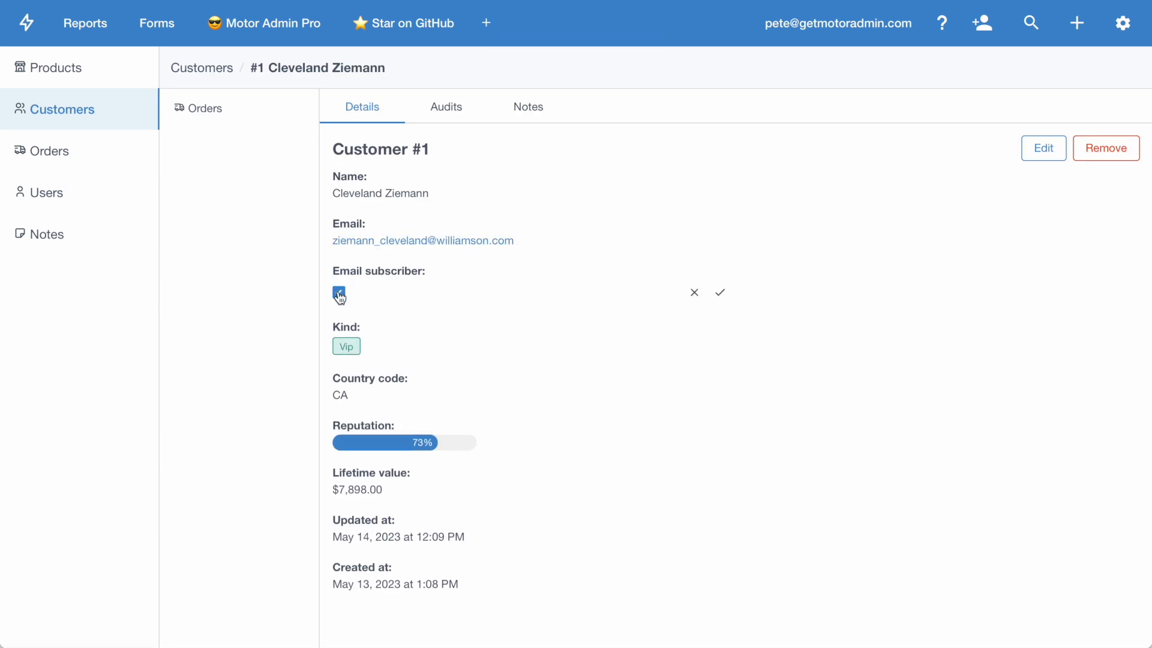
click(720, 297)
Step: Set customer #1's Kind to standard and save the field
click(373, 337)
click(373, 343)
click(390, 376)
click(720, 341)
Step: Revert the latest Kind change from customer #1's audit history and return to the customer details
click(450, 109)
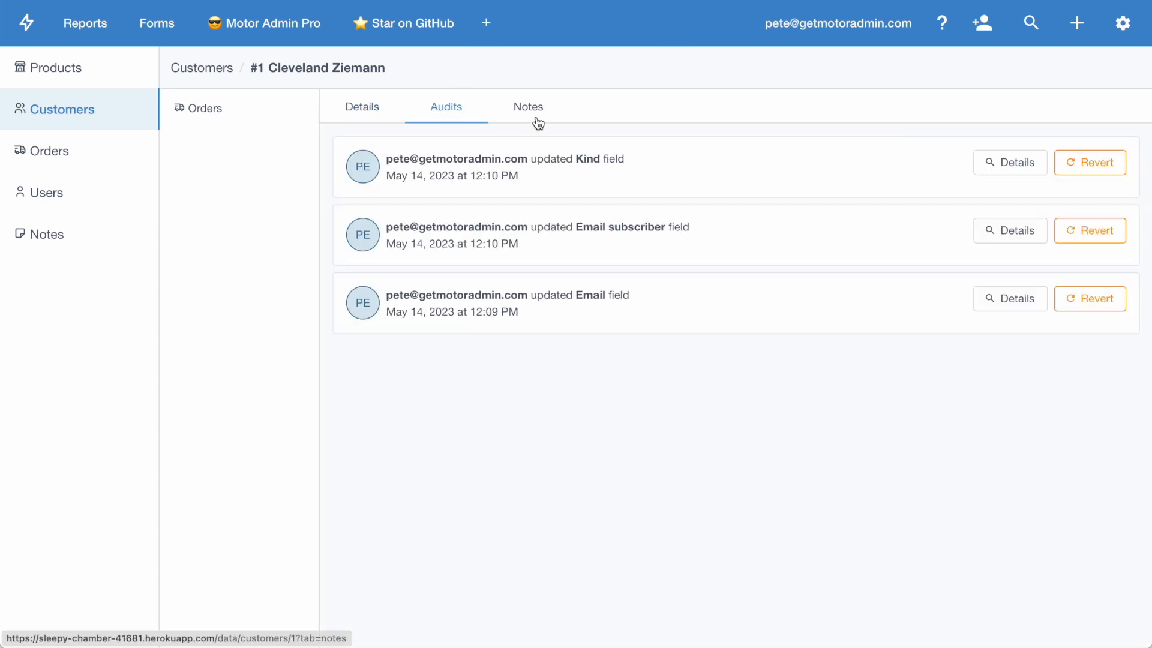
mouse_move(604, 167)
click(1074, 164)
click(704, 168)
click(354, 107)
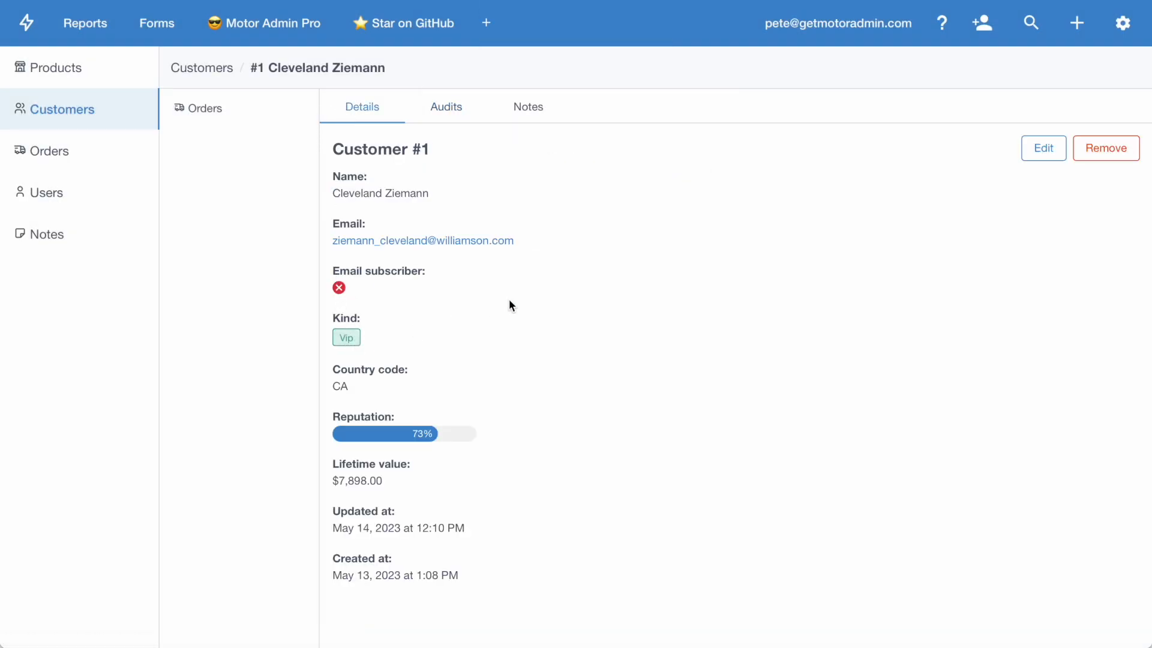
Step: Add an association named Line items to the customers resource through Orders, save it and close the settings
click(1122, 23)
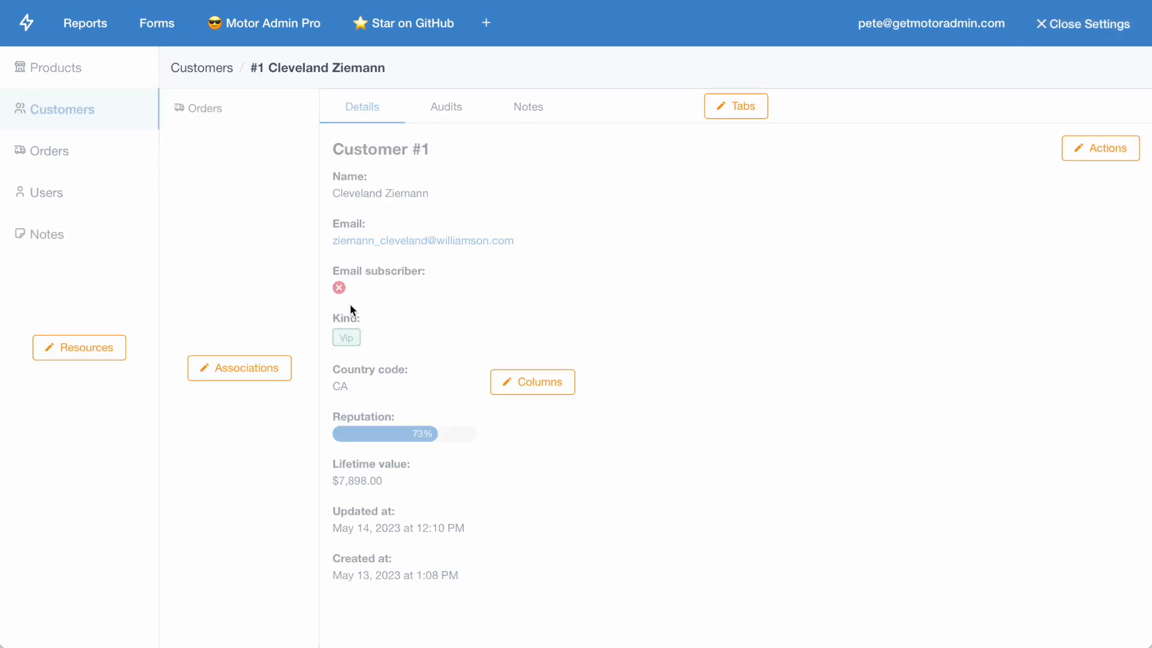
click(240, 368)
click(753, 141)
click(753, 175)
text(Li)
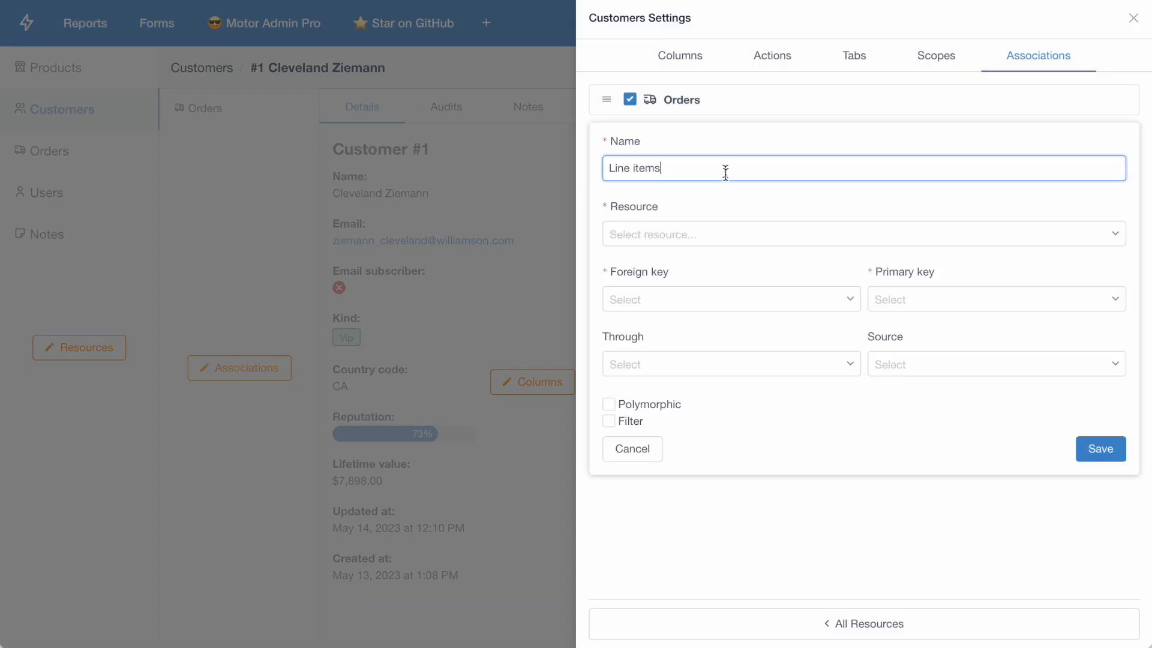
text(ne items)
click(666, 358)
click(764, 394)
click(887, 363)
click(897, 401)
click(1100, 448)
click(509, 218)
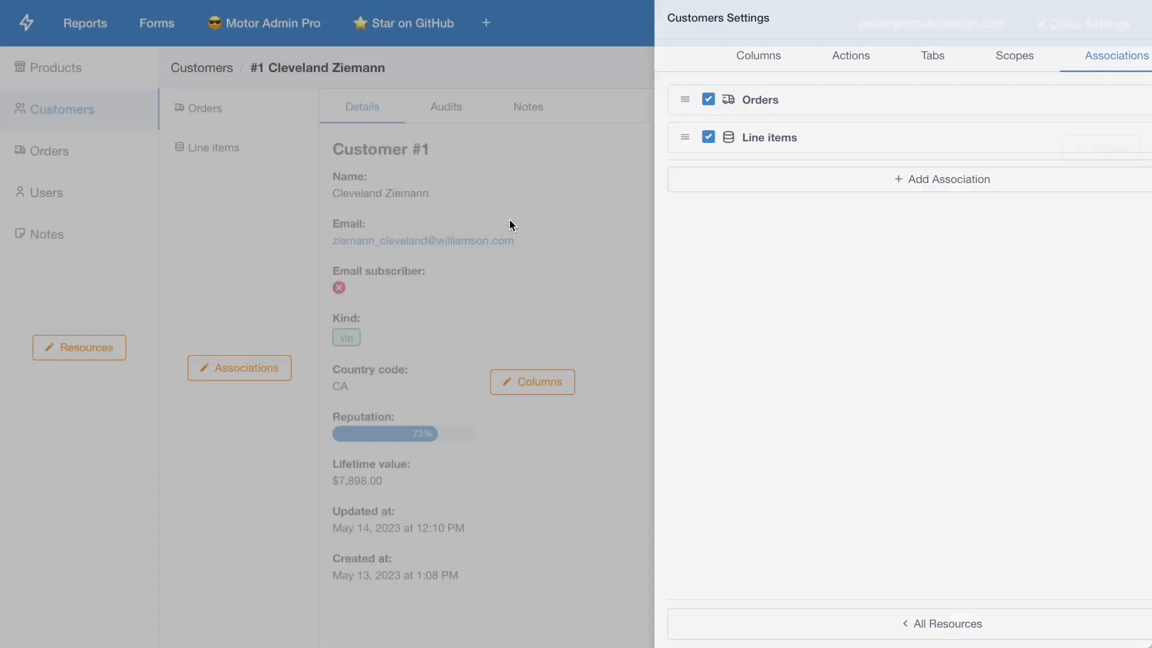
click(1042, 25)
Step: Set the quantity of customer #1's line item for Consider Phlebas to 4 and save it
click(231, 150)
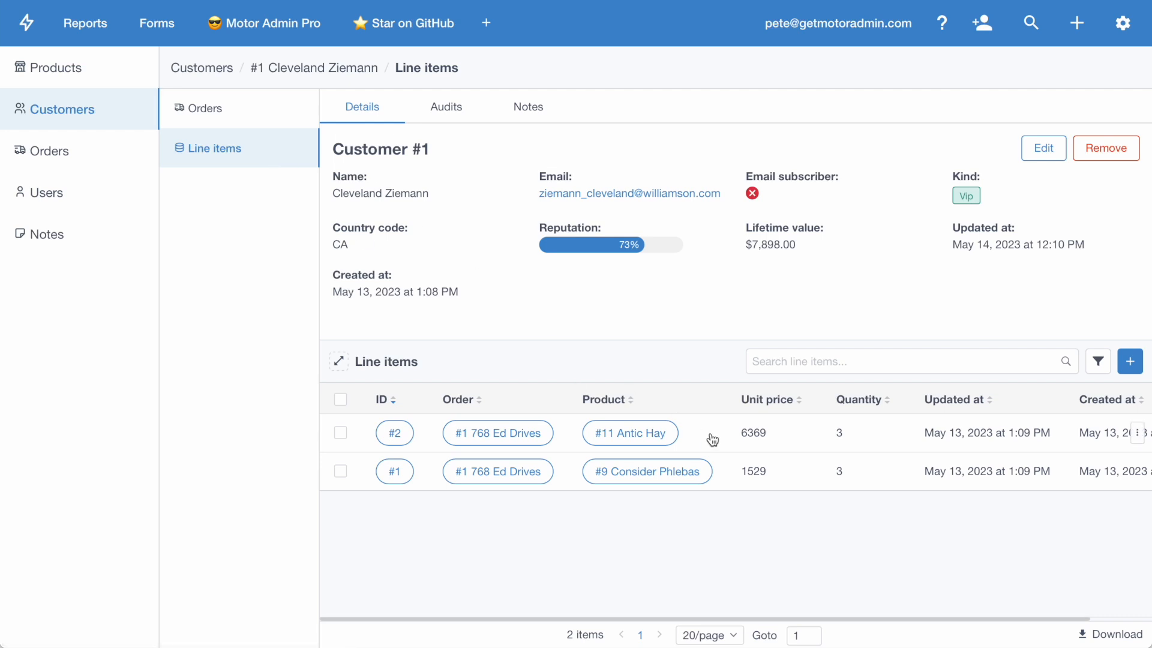
click(340, 471)
click(397, 363)
click(393, 398)
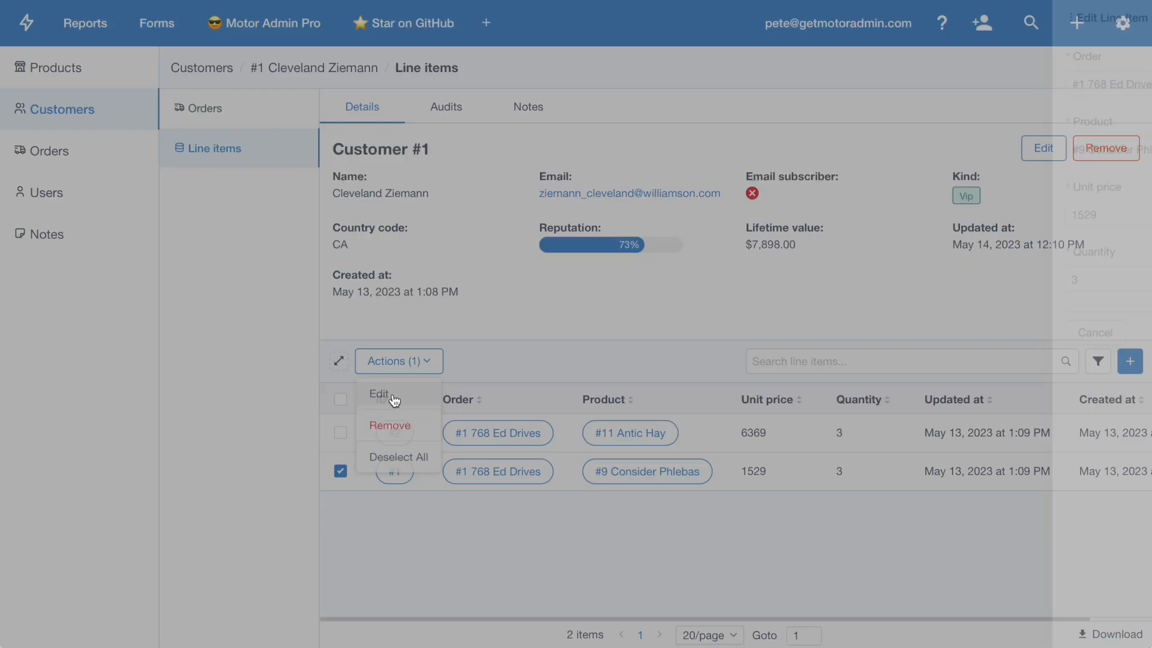
drag(612, 282, 551, 270)
text(4)
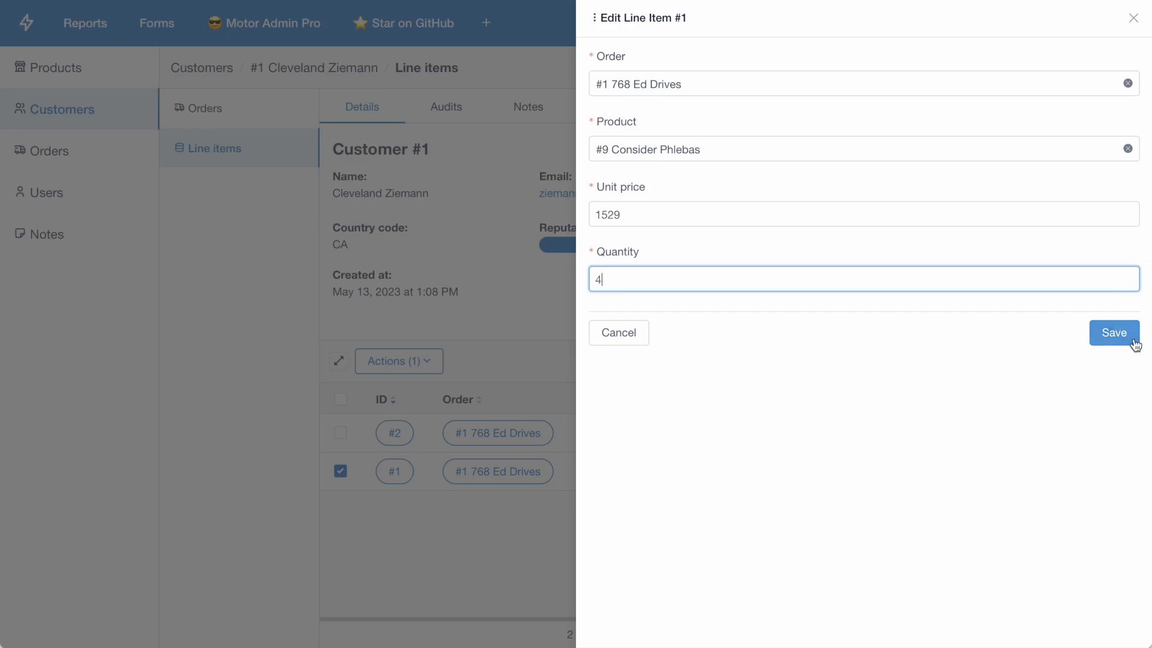
click(1134, 342)
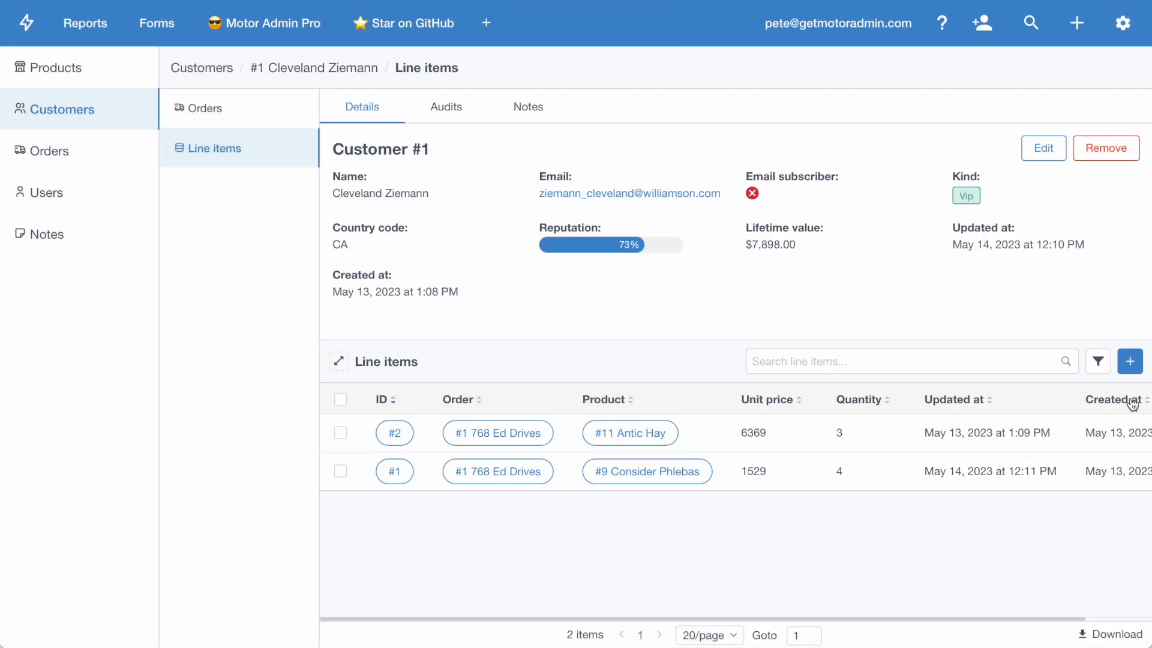
Step: Remove the Antic Hay line item from customer #1 and confirm the removal
click(340, 433)
click(387, 361)
click(390, 427)
click(687, 156)
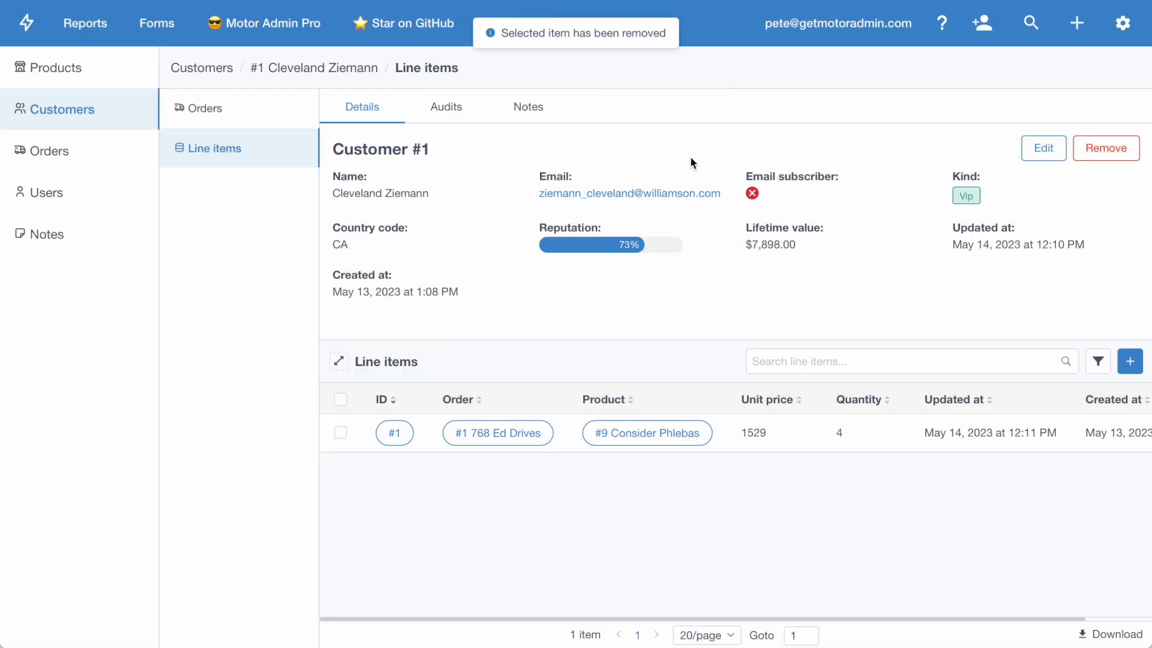
Step: Create a line item on customer #1's existing order for An Instant In The Wind with unit price 555 and quantity 3, and save it
click(1129, 362)
click(732, 154)
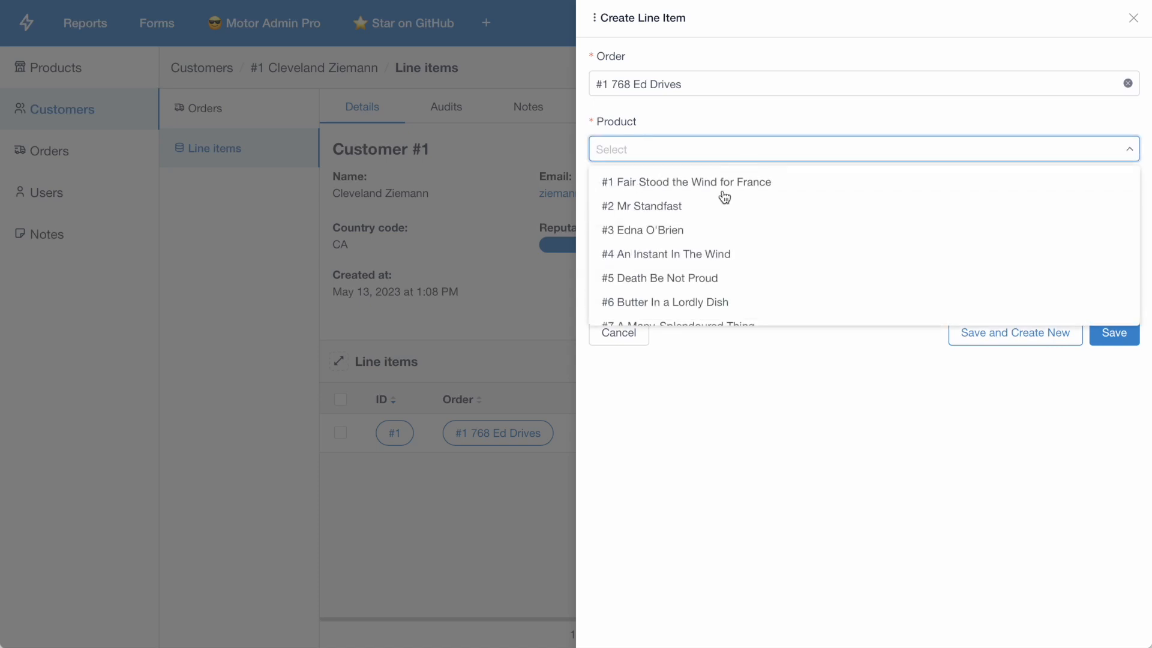
click(699, 257)
click(669, 216)
text(555)
click(660, 280)
text(3)
click(1110, 332)
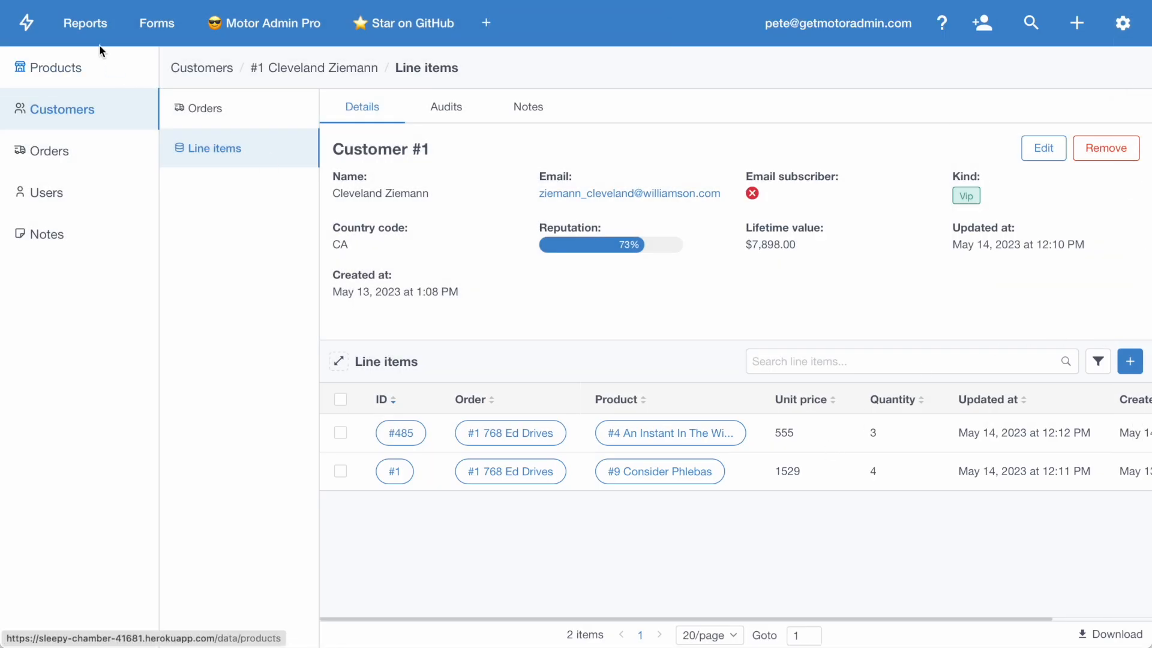
Step: Create and run a SQL query summing unit_price times quantity from orders left-joined with line_items, grouped and ordered by created_at month
click(87, 27)
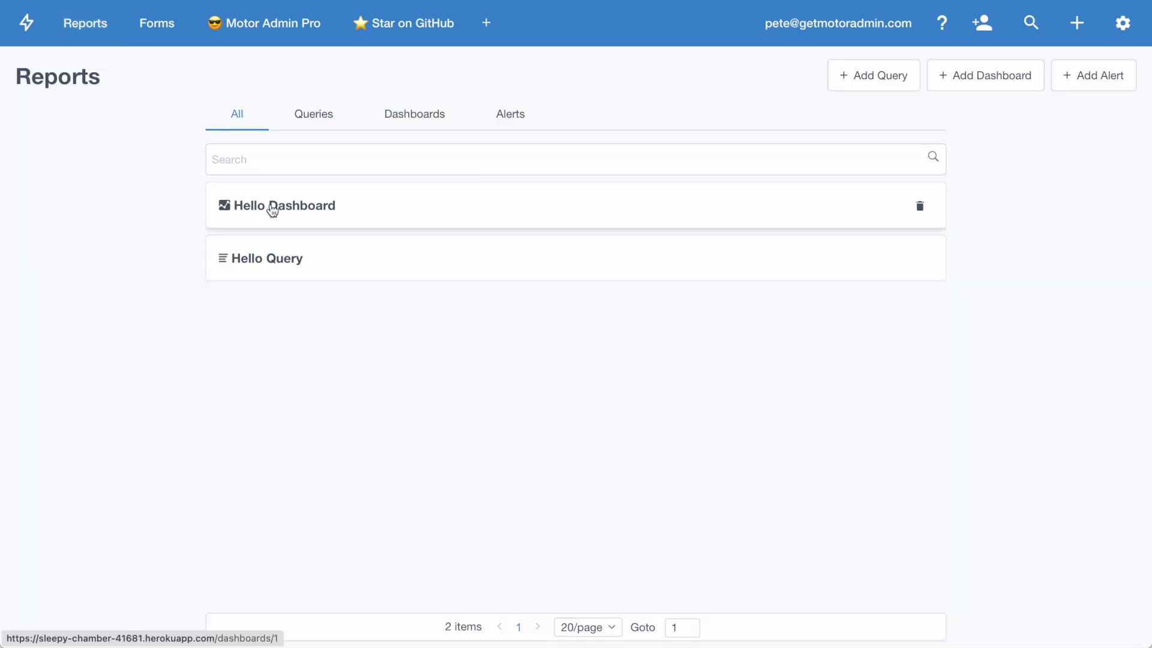
click(846, 77)
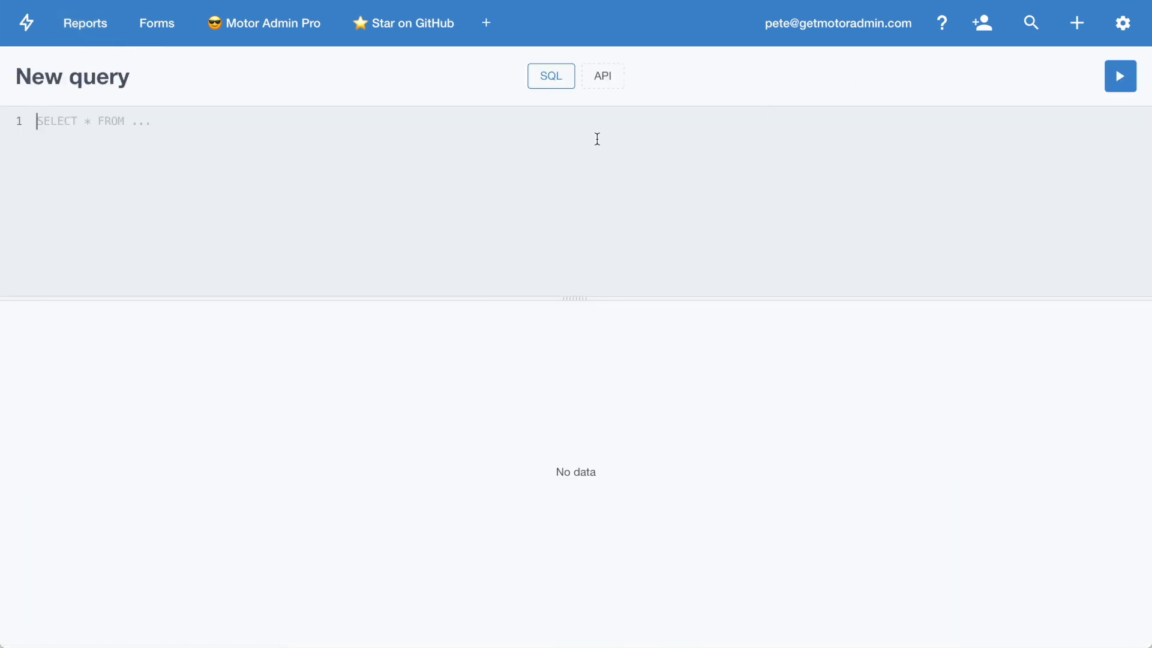
text(SELECT *)
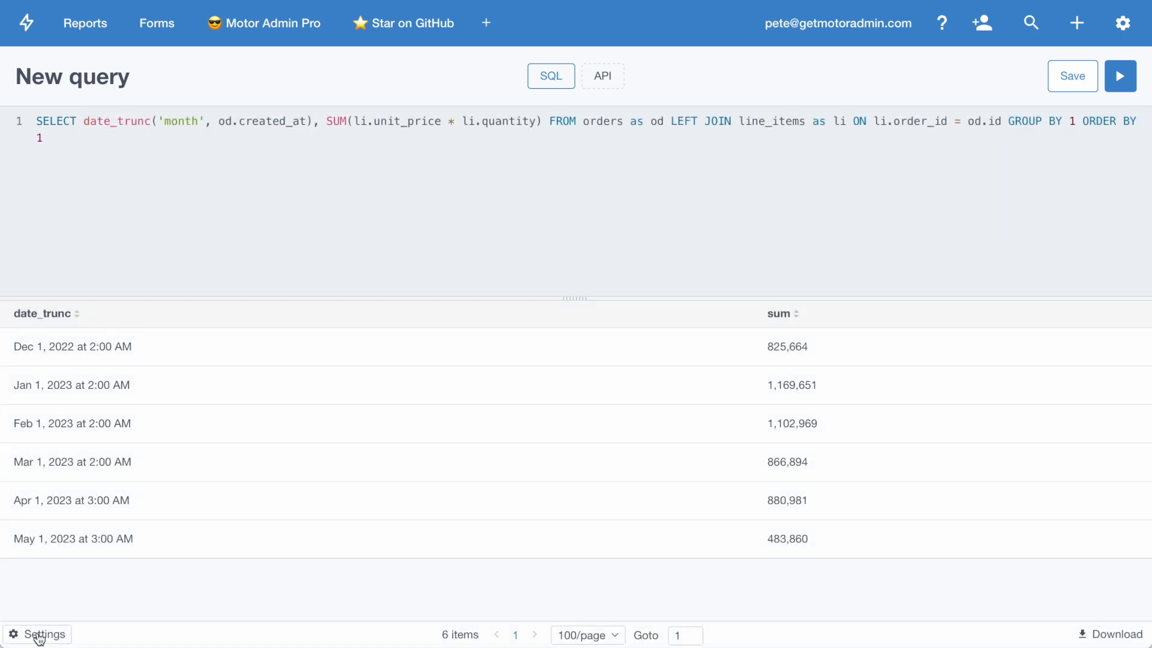
Step: Try several visualizations for the query results, including the line and row charts, and display them as a bar chart
click(39, 635)
click(77, 224)
click(77, 246)
click(76, 312)
click(78, 348)
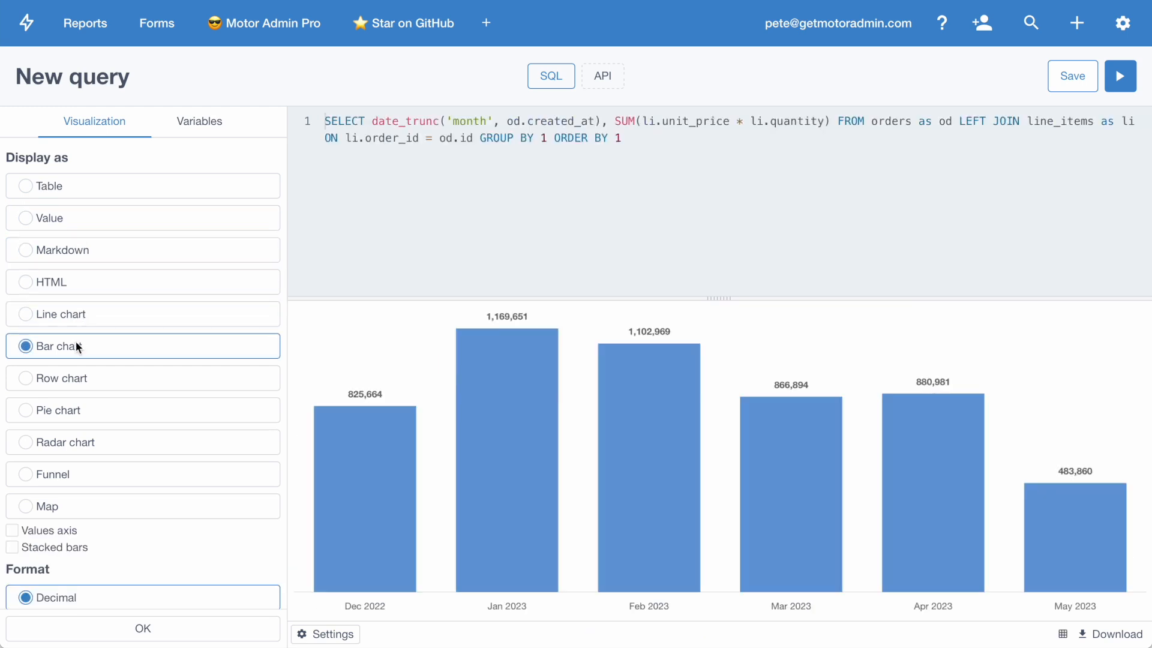
click(77, 369)
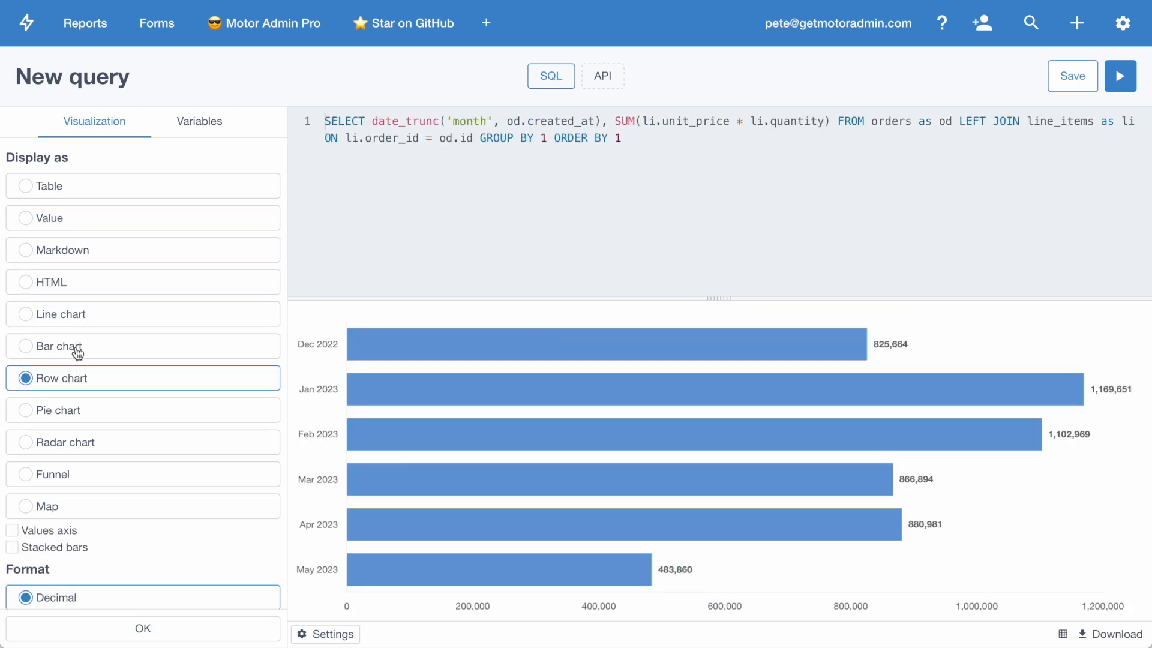
click(73, 355)
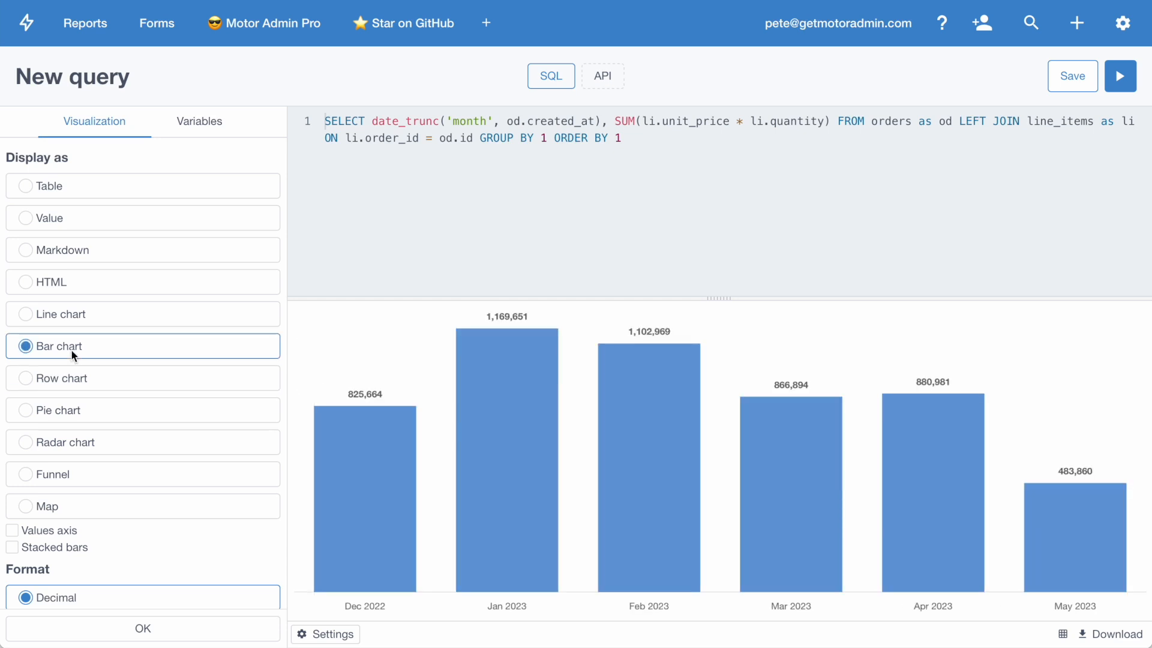
Step: Format the bar chart's values as dollar currency and apply the visualization settings
scroll(150, 570, down, 2)
click(103, 586)
scroll(134, 546, down, 1)
click(142, 628)
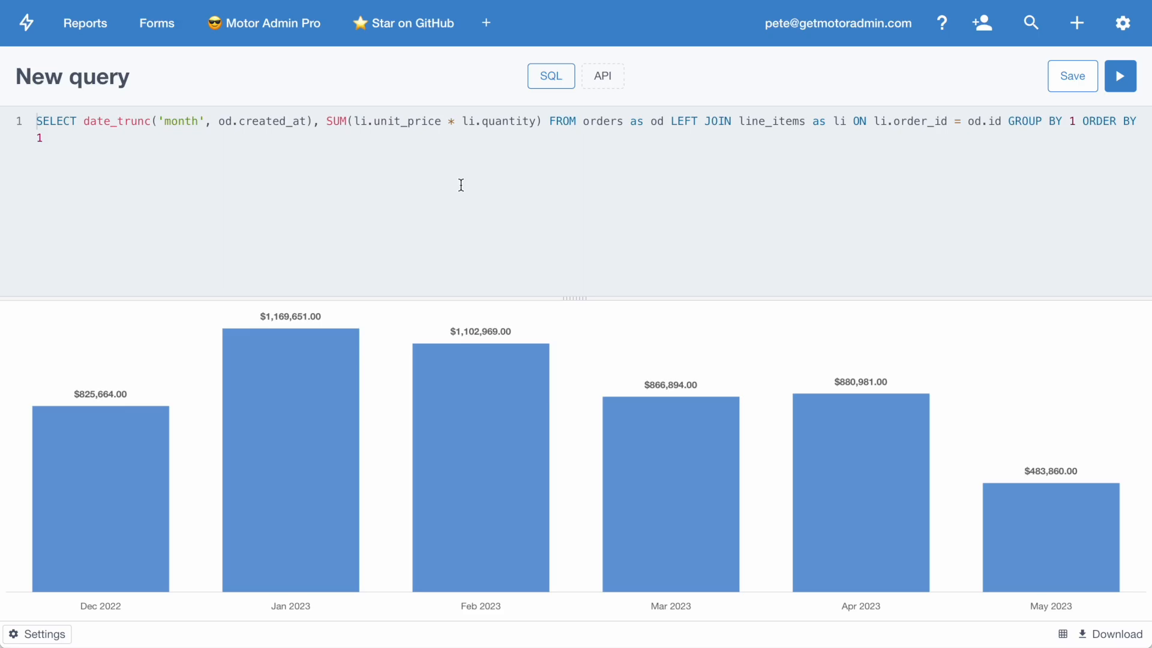
Step: Save the query as Revenue report
key(ctrl+s)
text(Re)
click(558, 401)
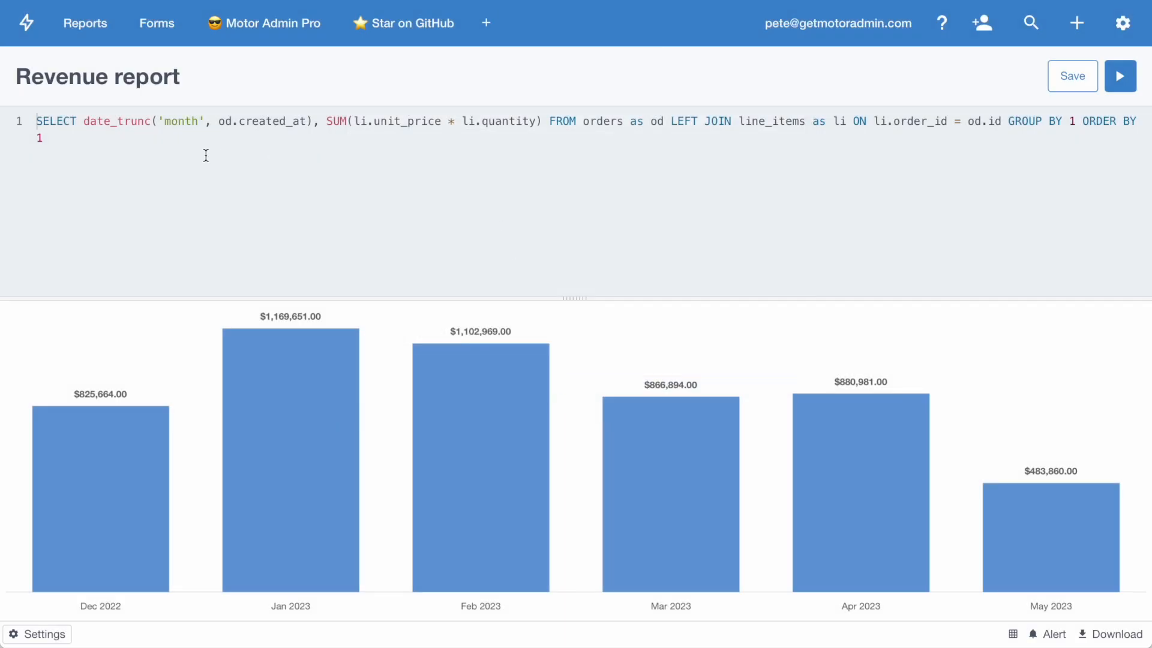
Step: Split the SQL before FROM and GROUP BY, and add the filter WHERE od.customer_id = {{customer_id}}
click(553, 121)
key(Return)
click(495, 138)
key(Return)
text(WHERE od.customer_id = {{customer_id}} GROUP BY 1 ORDER BY 1)
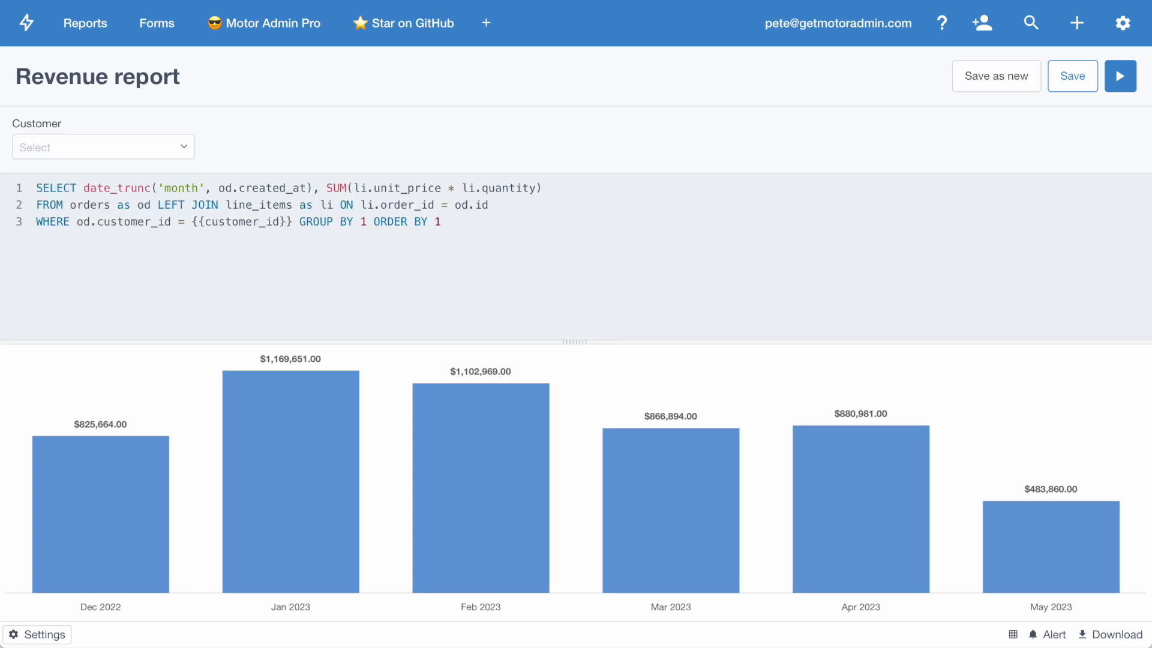
Step: Preview the revenue chart for two different customers using the Customer variable
click(167, 149)
click(118, 251)
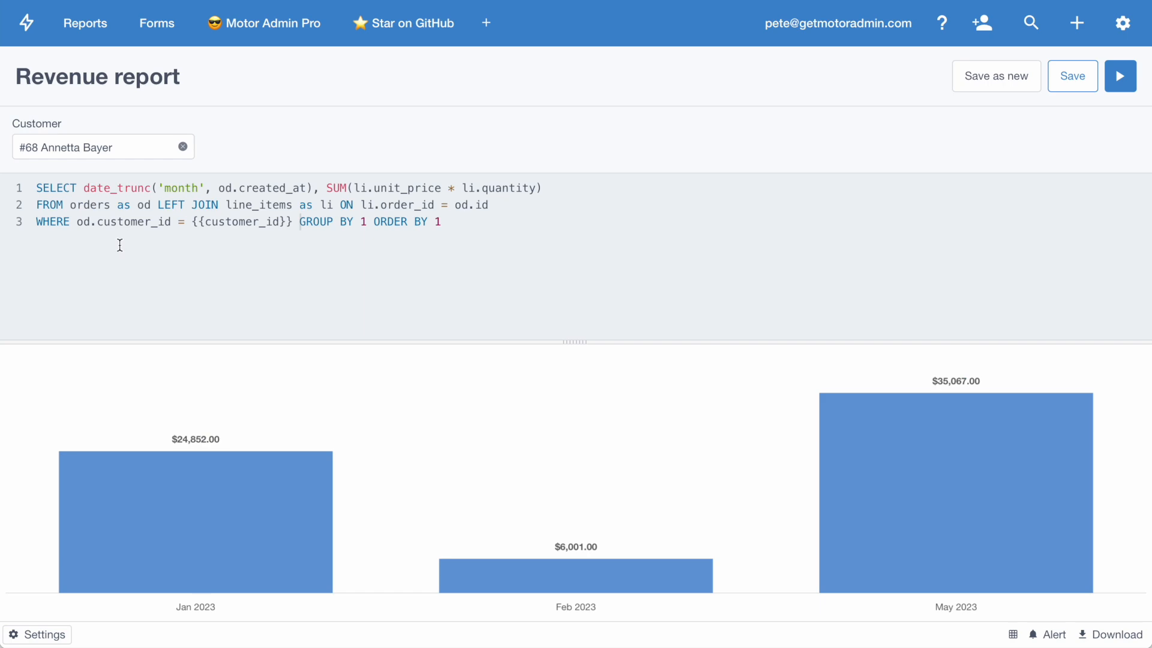
click(119, 150)
scroll(120, 240, down, 3)
click(129, 263)
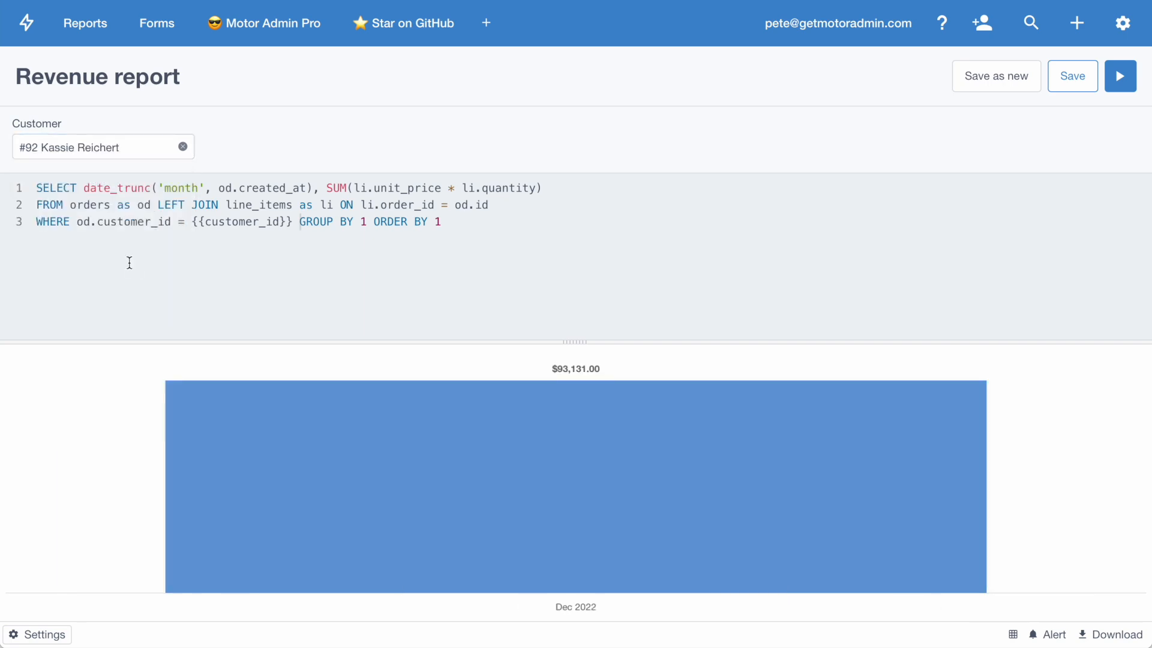
Step: Save the filtered query as a new query named Customer revenue report
click(995, 75)
click(354, 168)
key(BackSpace)
text(Customer revenue report)
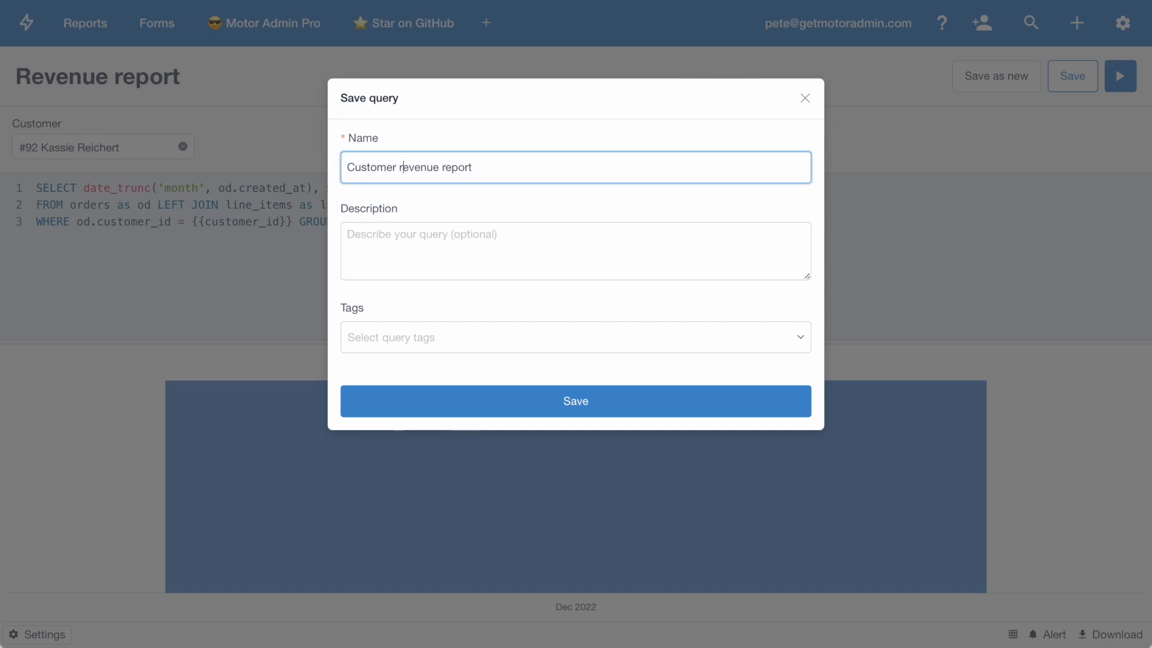
click(549, 394)
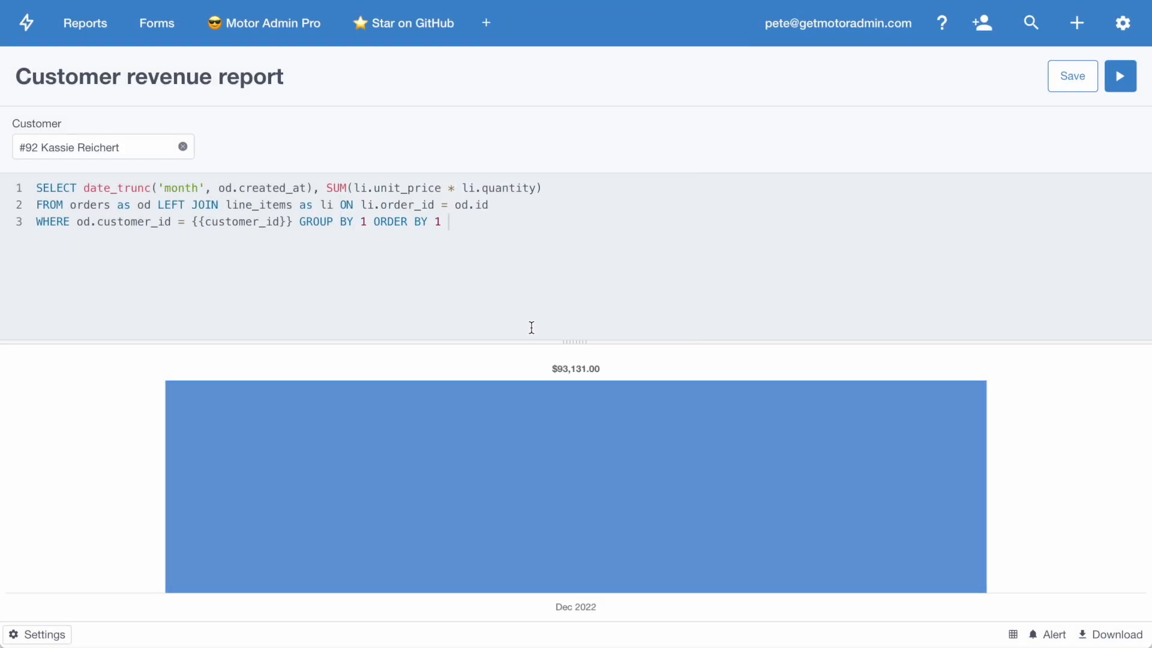
Step: Create a new dashboard and add the Customer revenue report and Revenue report queries to it
click(86, 24)
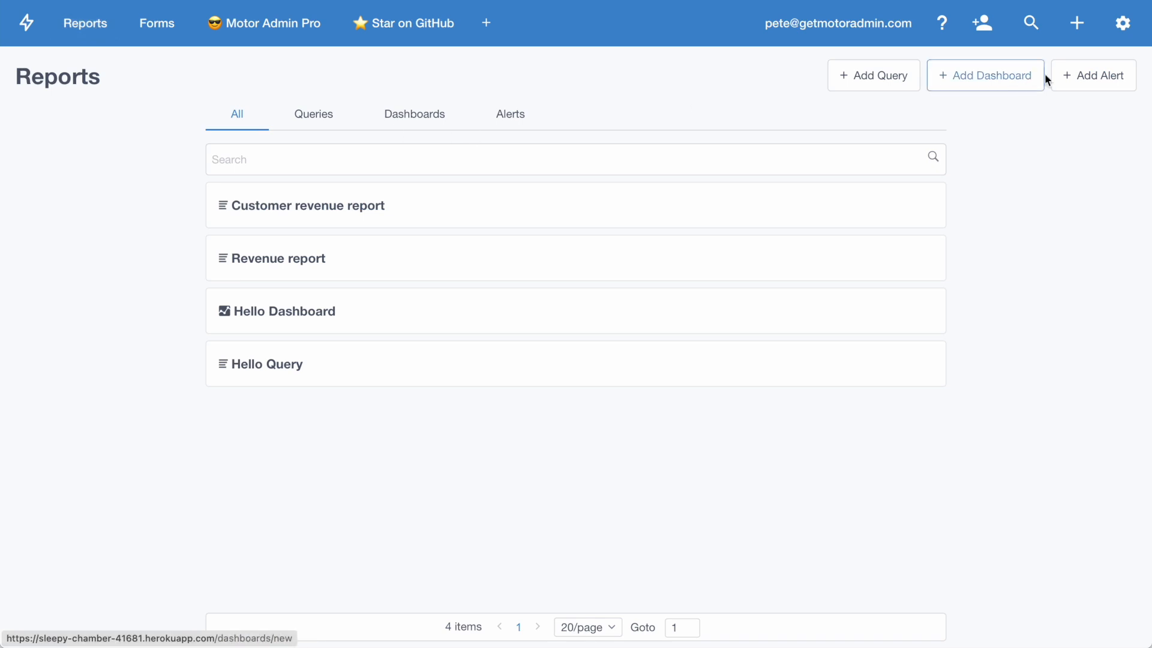
click(1021, 81)
click(972, 171)
click(975, 193)
click(976, 177)
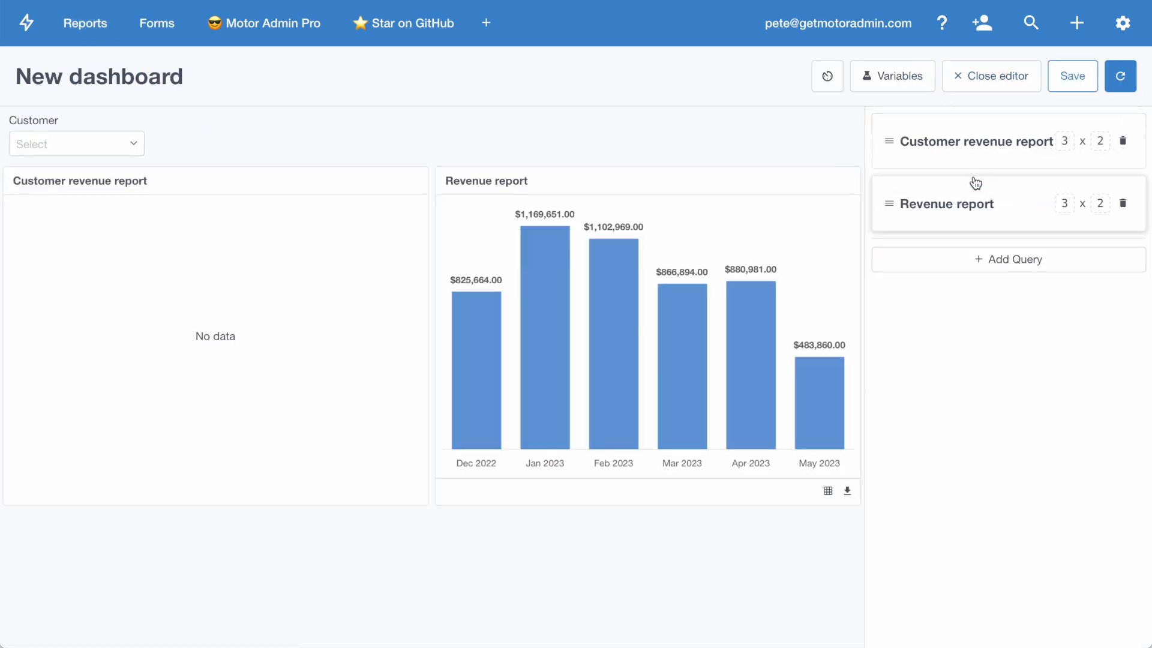
Step: Move Revenue report ahead of Customer revenue report and add Hello Query to the dashboard
drag(886, 205, 896, 166)
click(1014, 258)
click(946, 177)
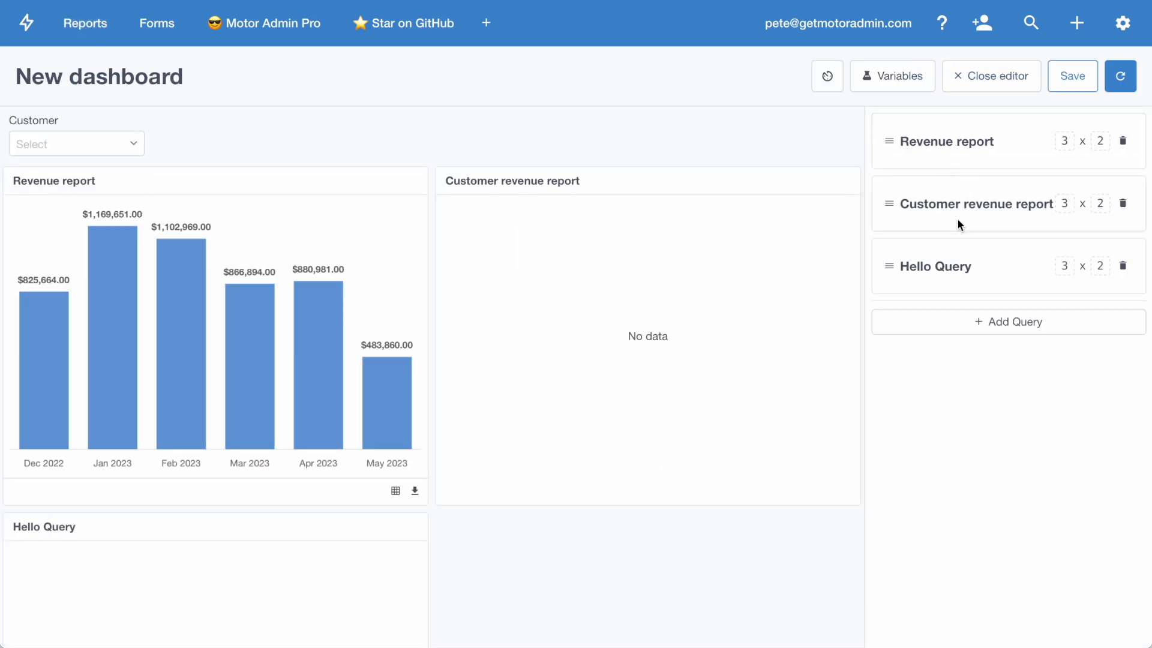
Step: Set the height of all three dashboard queries to 1
click(1100, 253)
click(1104, 198)
click(1106, 133)
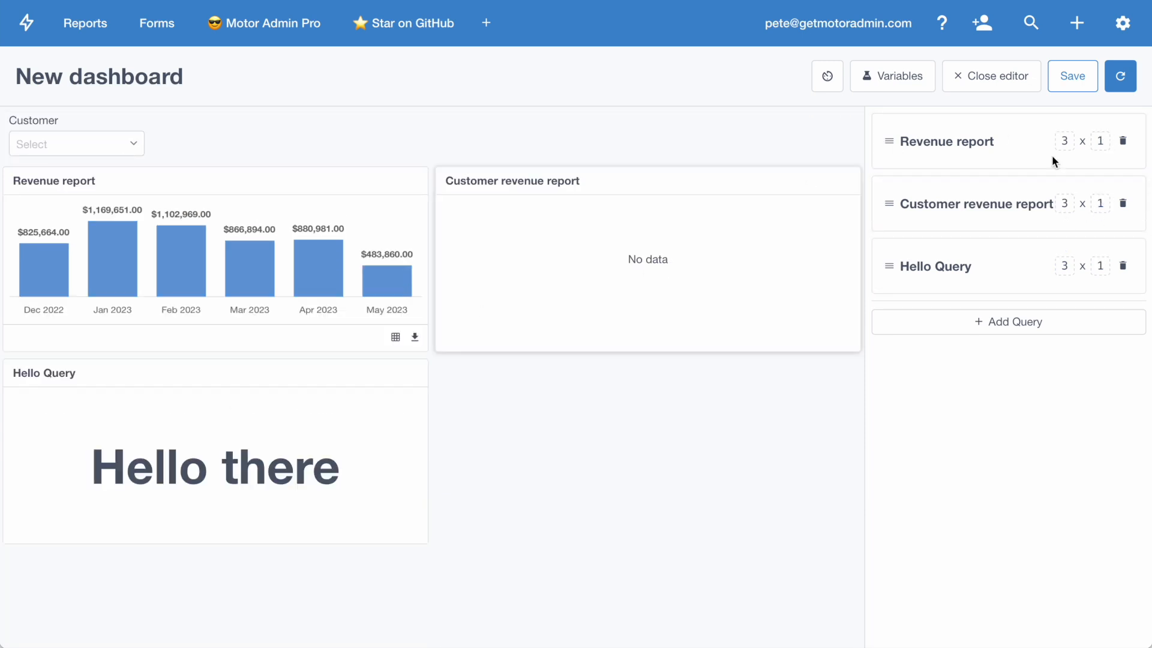
Step: Move Hello Query to the start of the dashboard with width 6, and set both revenue reports' height to 2
drag(889, 266, 891, 133)
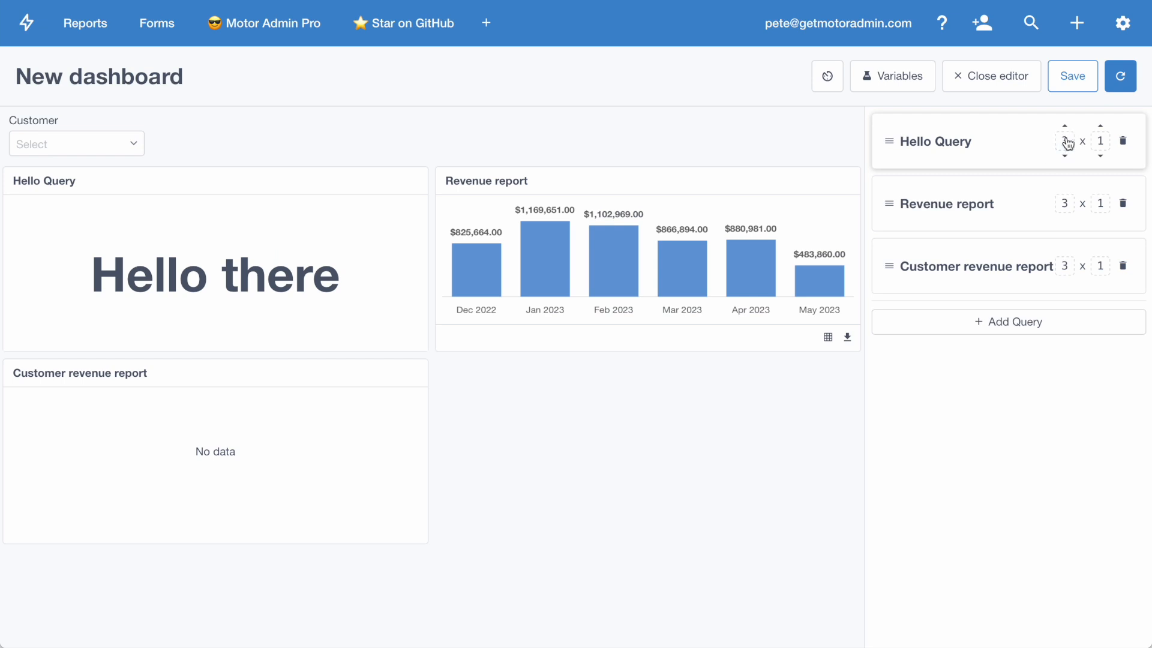
click(1065, 156)
click(1100, 188)
click(1100, 188)
click(1100, 218)
click(1102, 281)
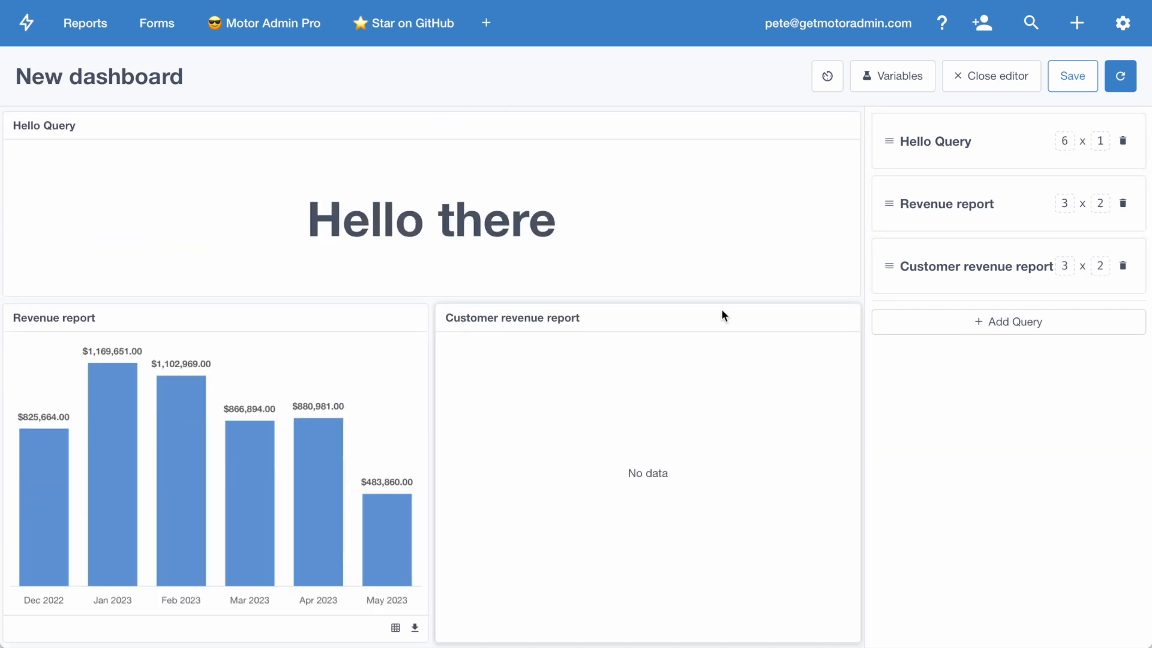
Step: Save the dashboard with the title Customer dashboard
click(1072, 78)
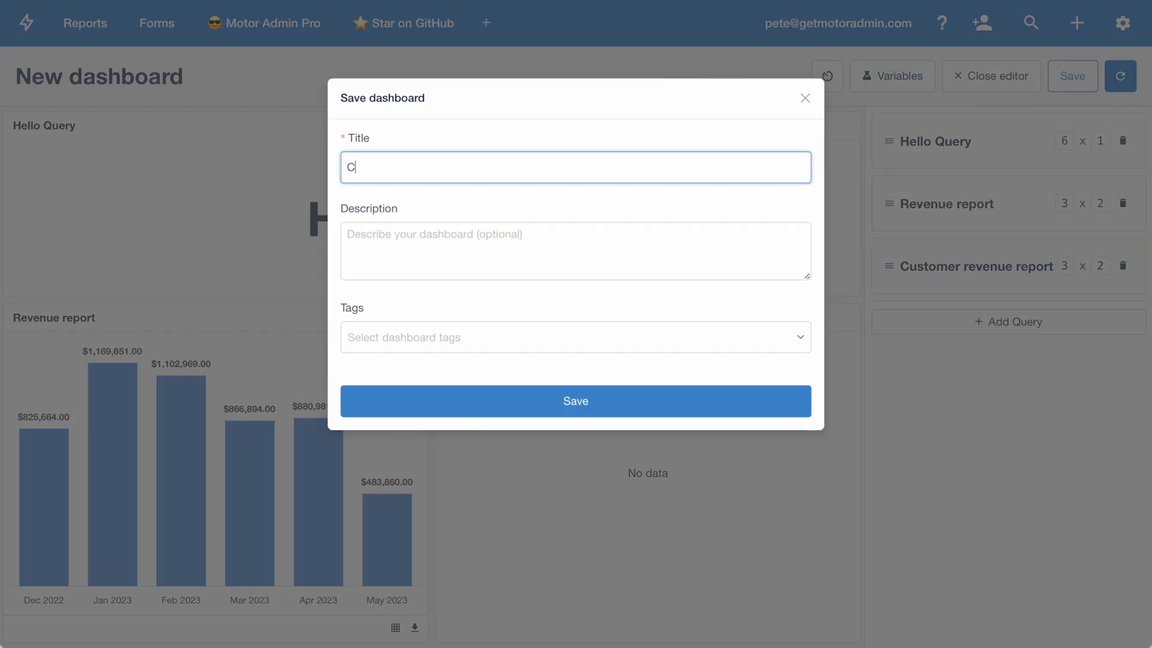
text(Customer dashboard)
click(506, 401)
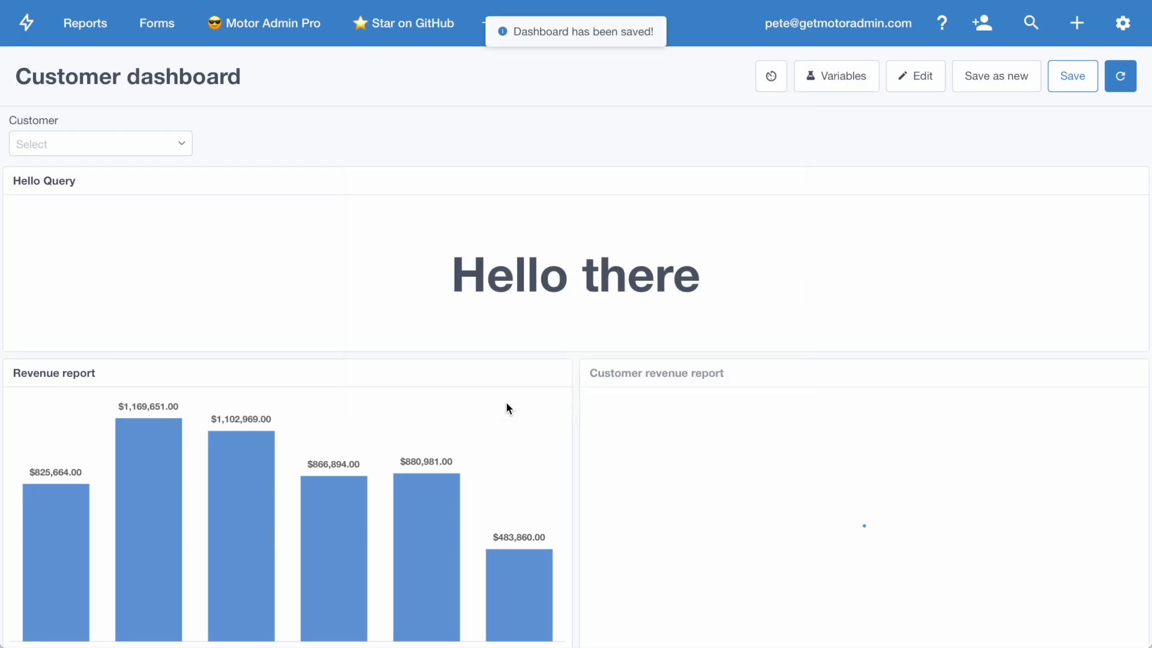
Step: From customer #1's record, add a customers tab named Report of type Dashboard showing Customer dashboard, and close the settings
click(26, 22)
click(56, 105)
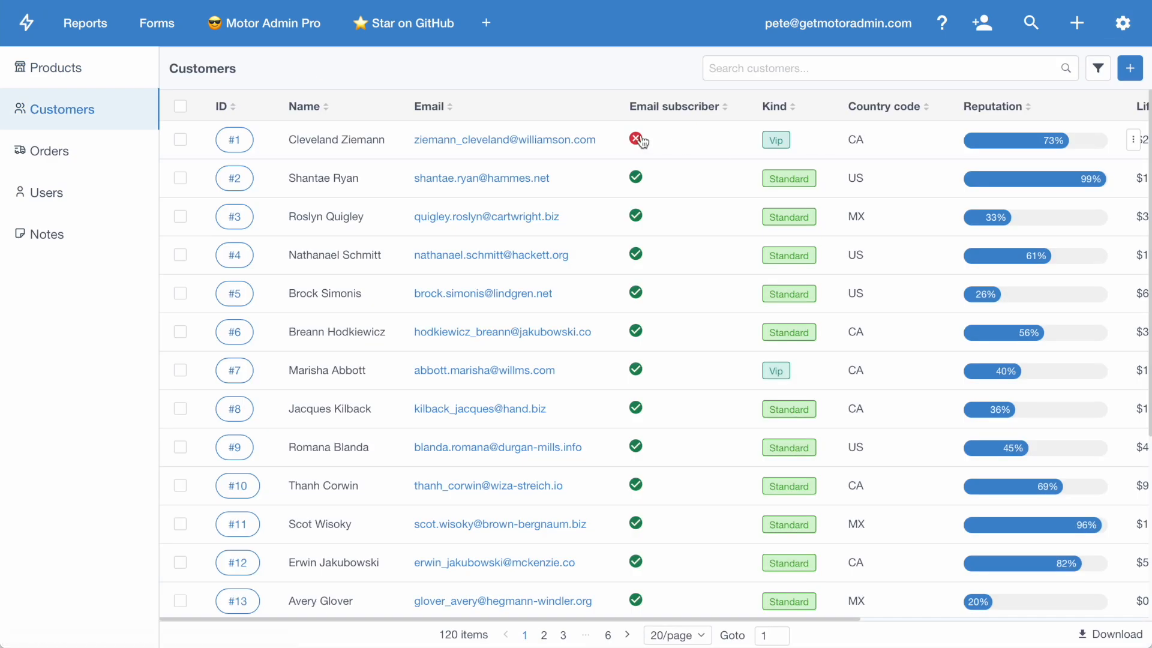
click(673, 144)
click(1119, 33)
click(789, 216)
text(Report)
click(711, 313)
click(694, 339)
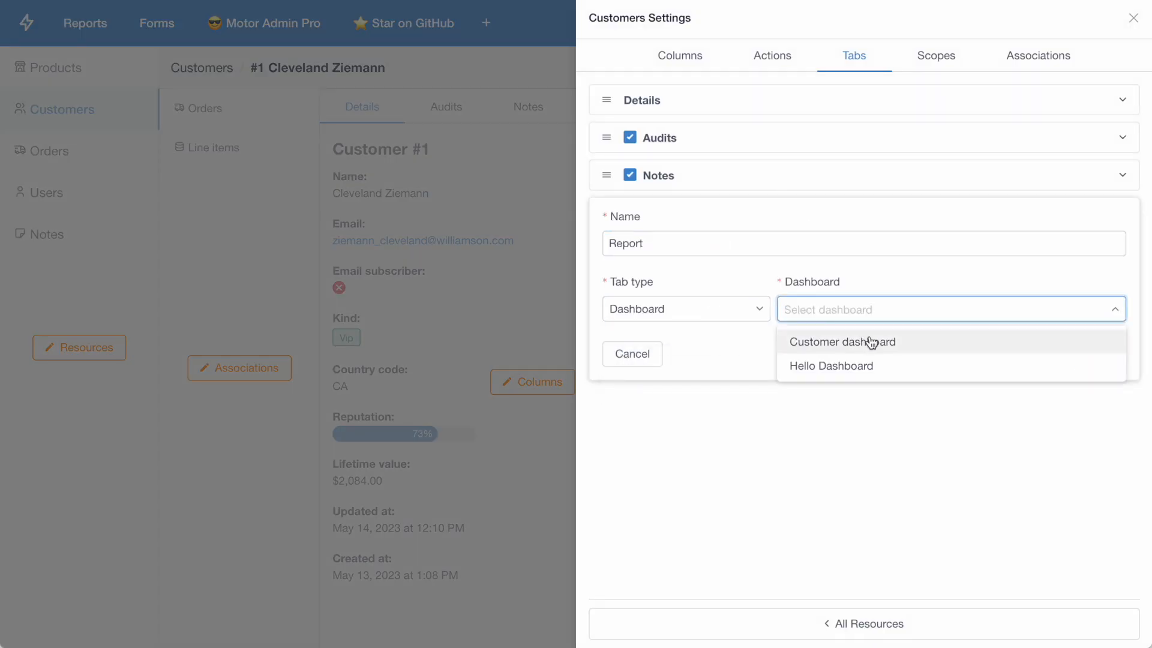
click(866, 339)
click(1100, 354)
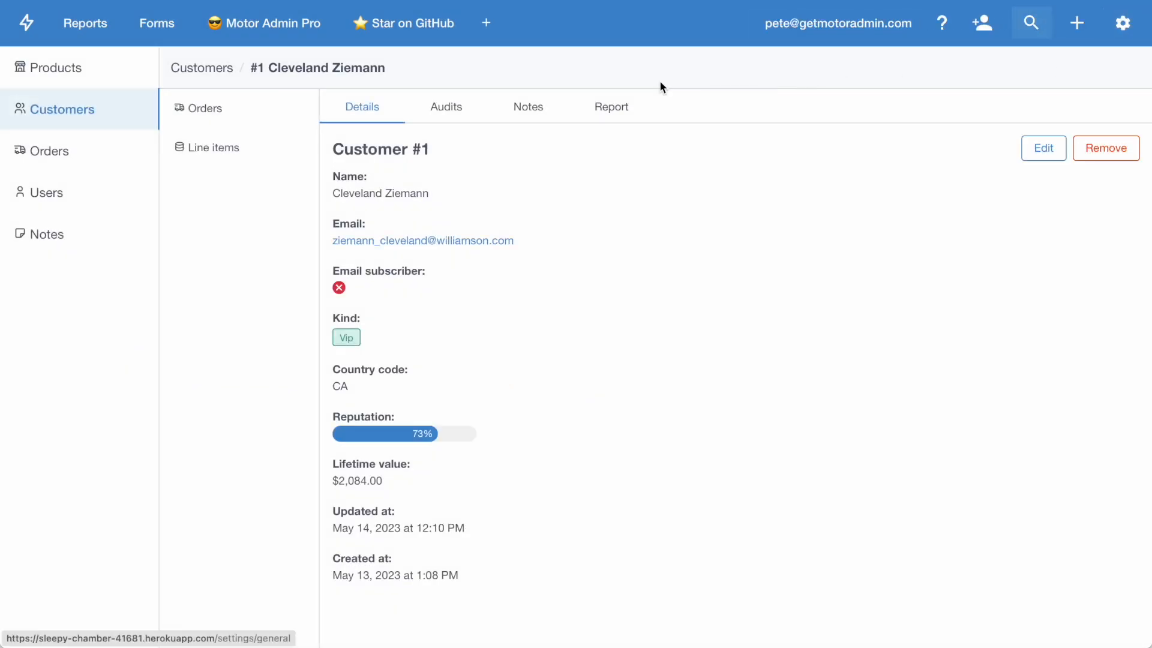
Step: View the dashboard in customer #1's Report tab and return to the customer details
click(613, 106)
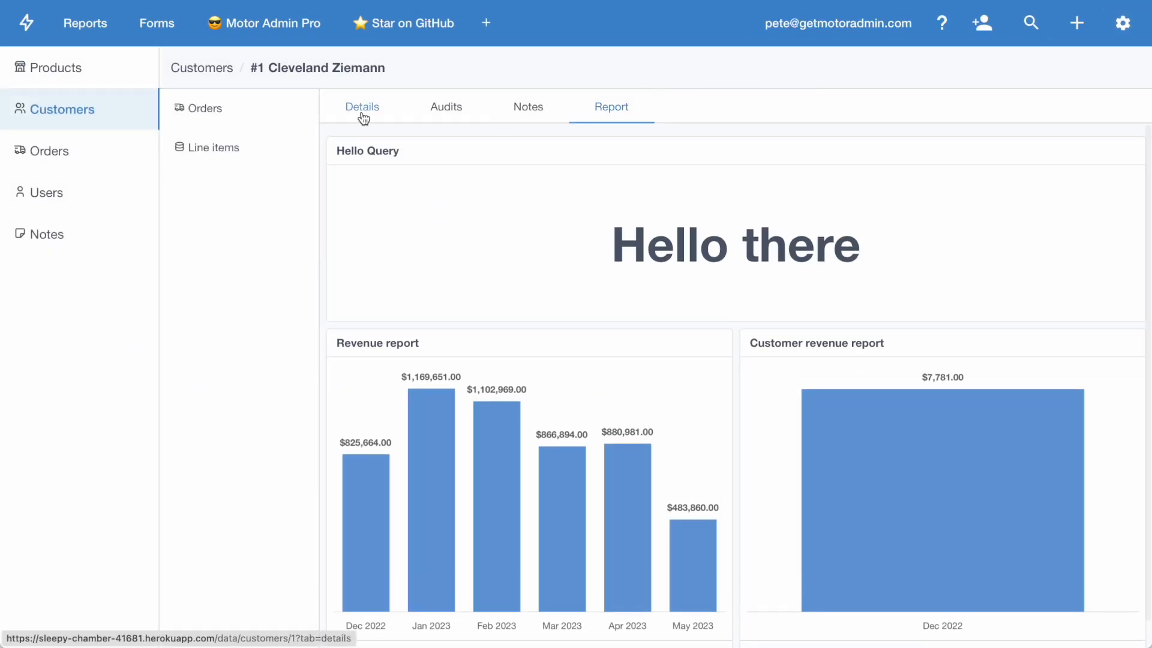
click(366, 114)
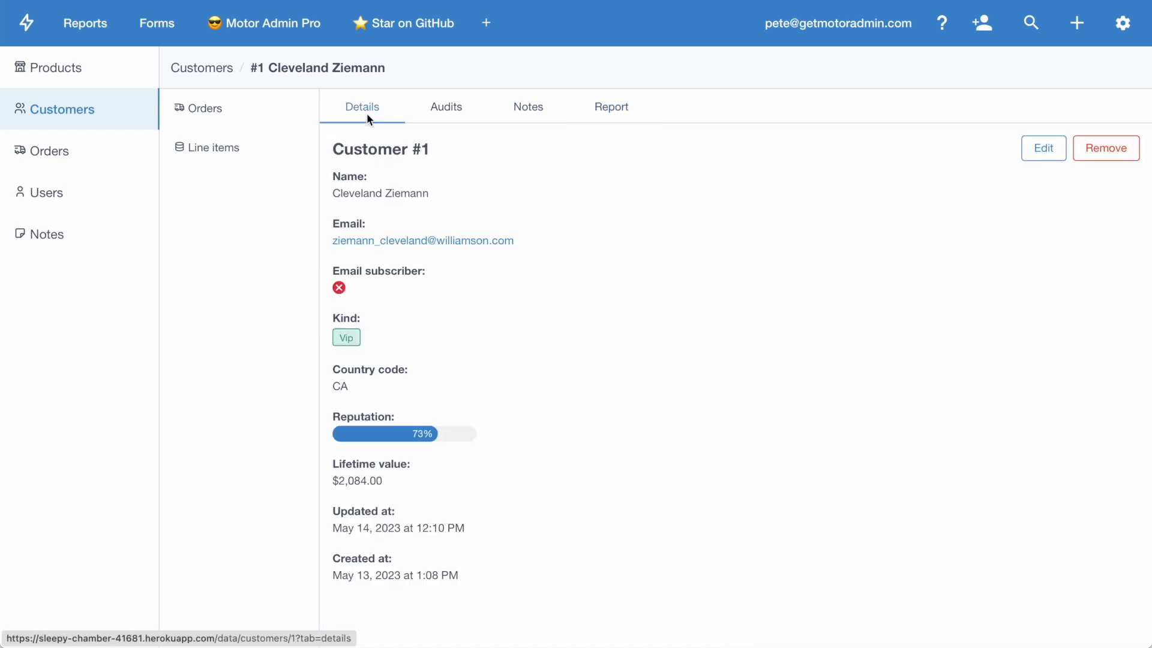
Step: Create a new form and add a required Reference field named Customer
click(157, 23)
click(1087, 77)
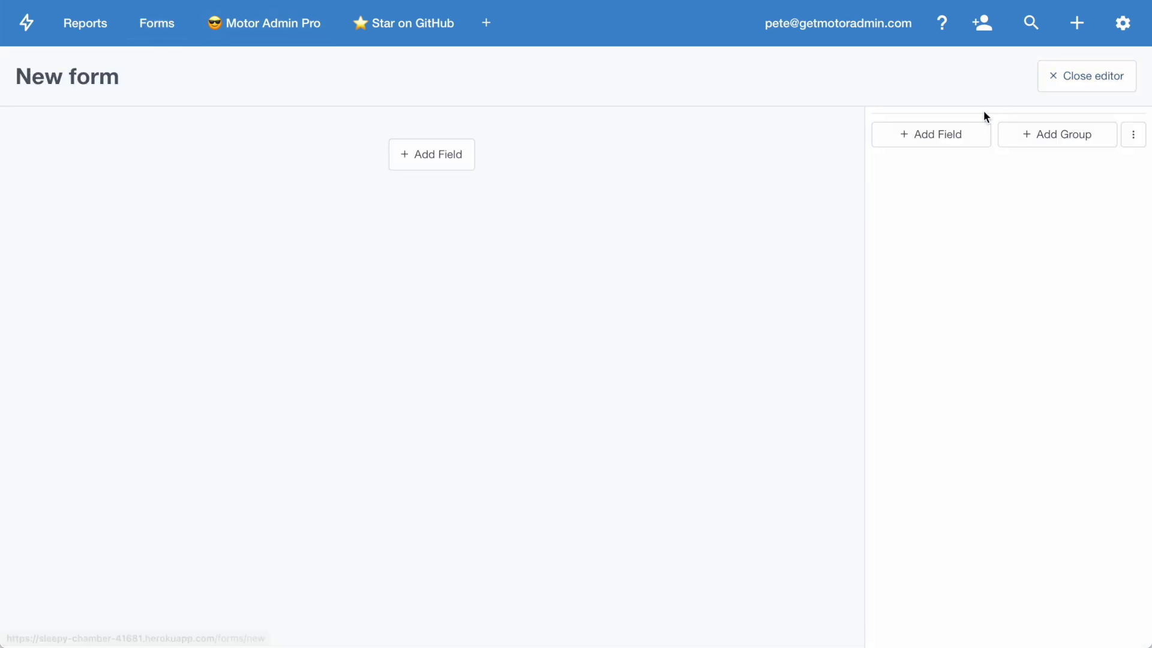
click(934, 137)
click(941, 231)
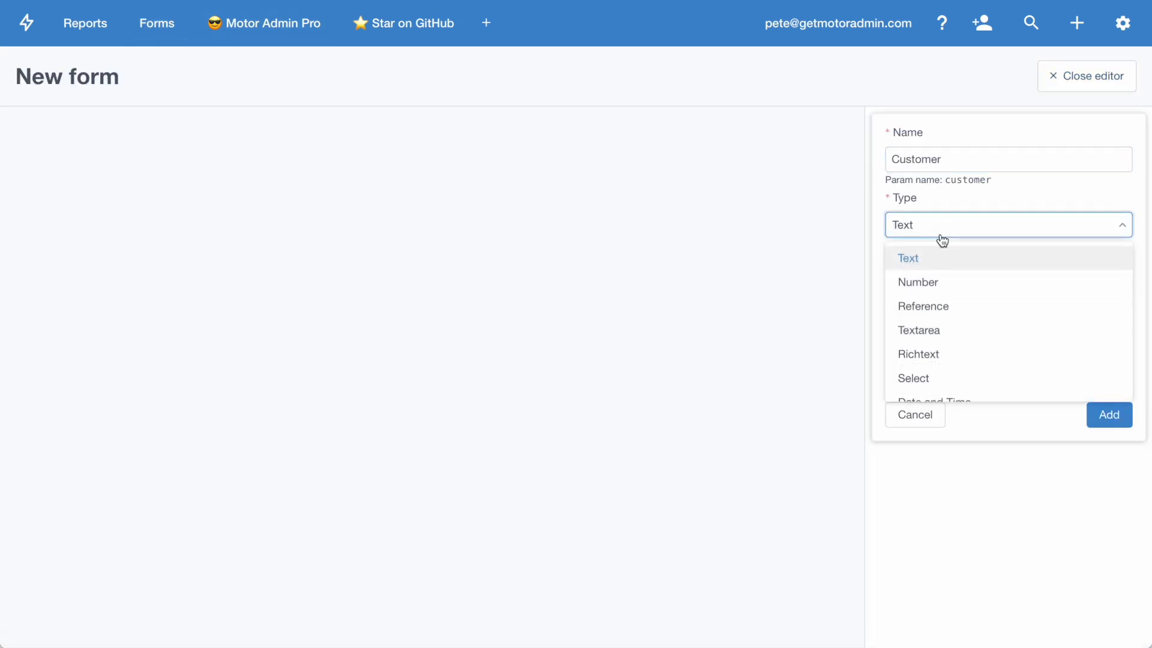
click(946, 307)
click(923, 414)
click(1108, 480)
Step: Add a required Richtext field named Message to the form
click(936, 170)
text(Message)
click(940, 264)
click(946, 390)
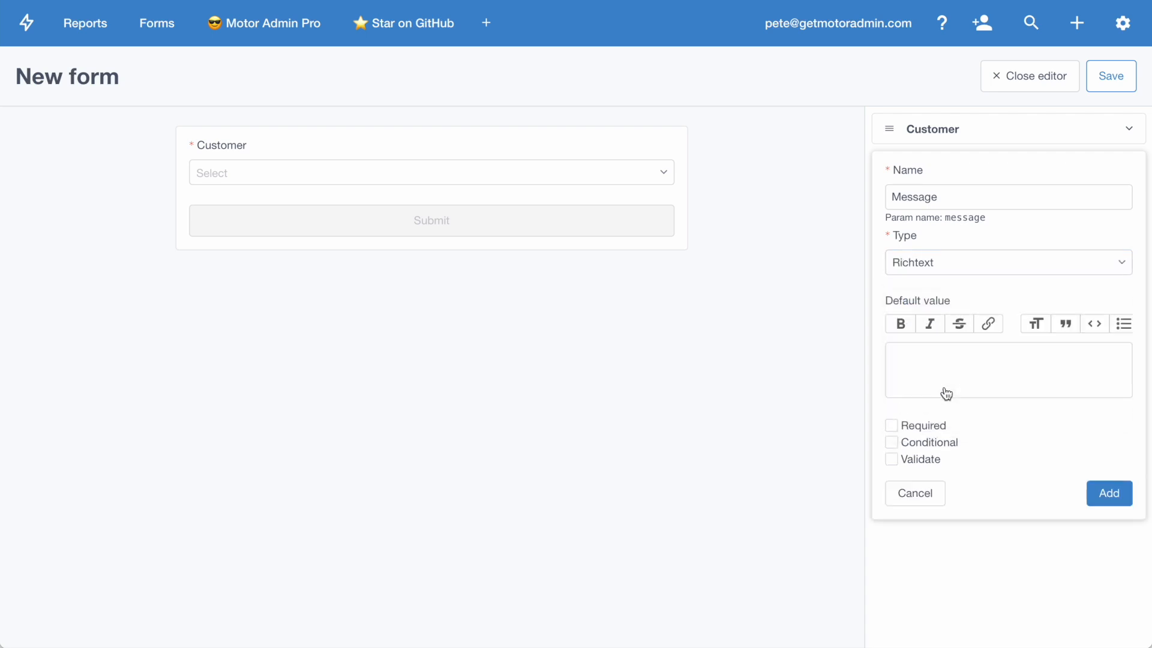
click(933, 426)
click(1119, 498)
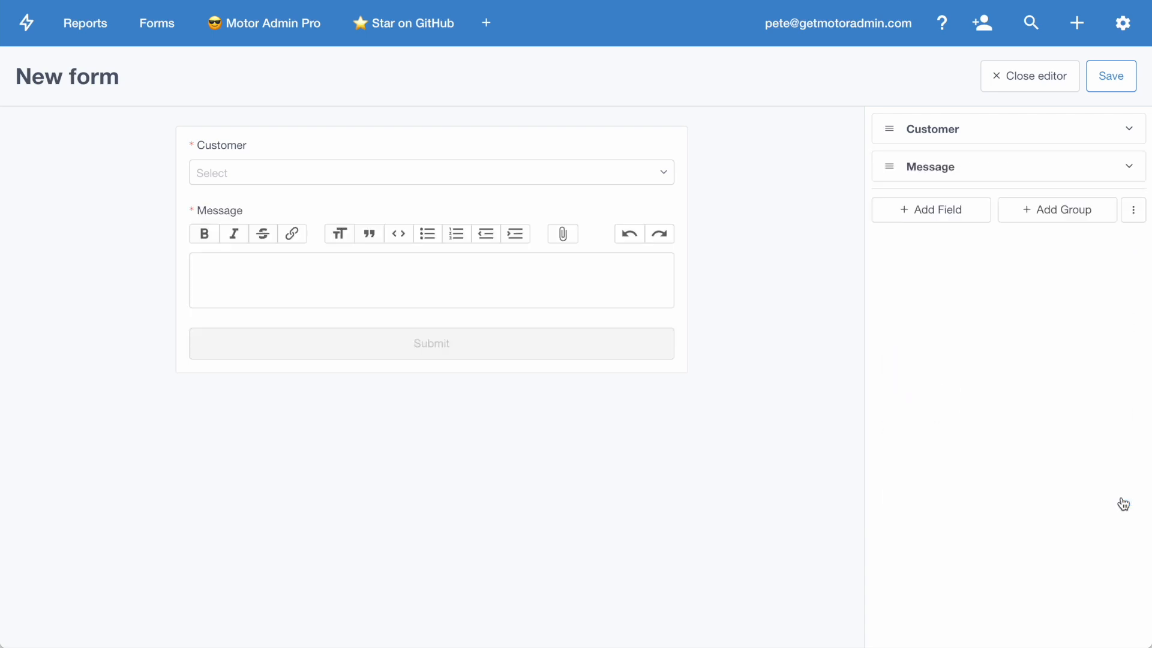
Step: Start saving the form as Send message, using the Origin API and the POST path /api/customers/message
click(1102, 91)
click(533, 164)
text(Send message)
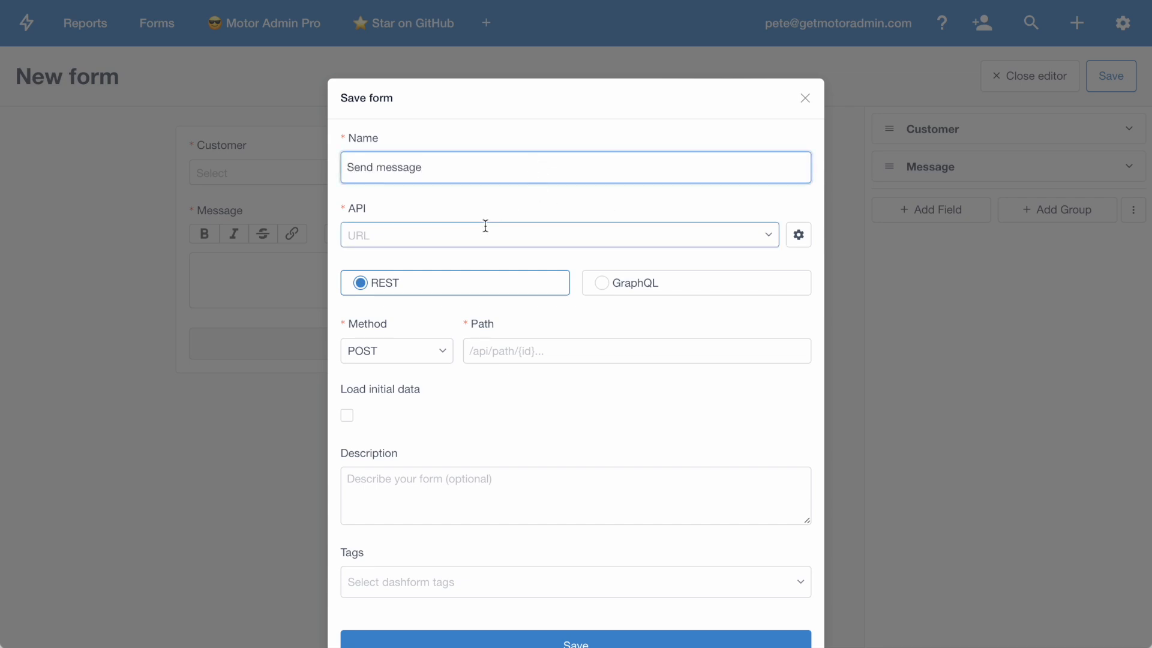
click(483, 227)
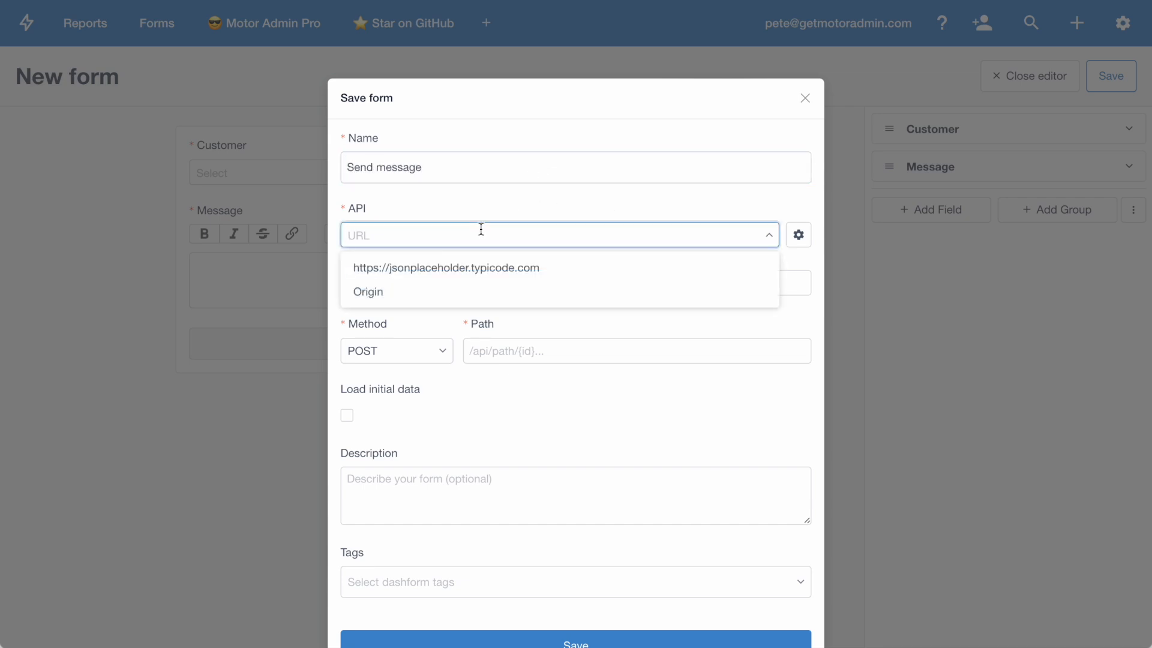
click(452, 294)
click(482, 351)
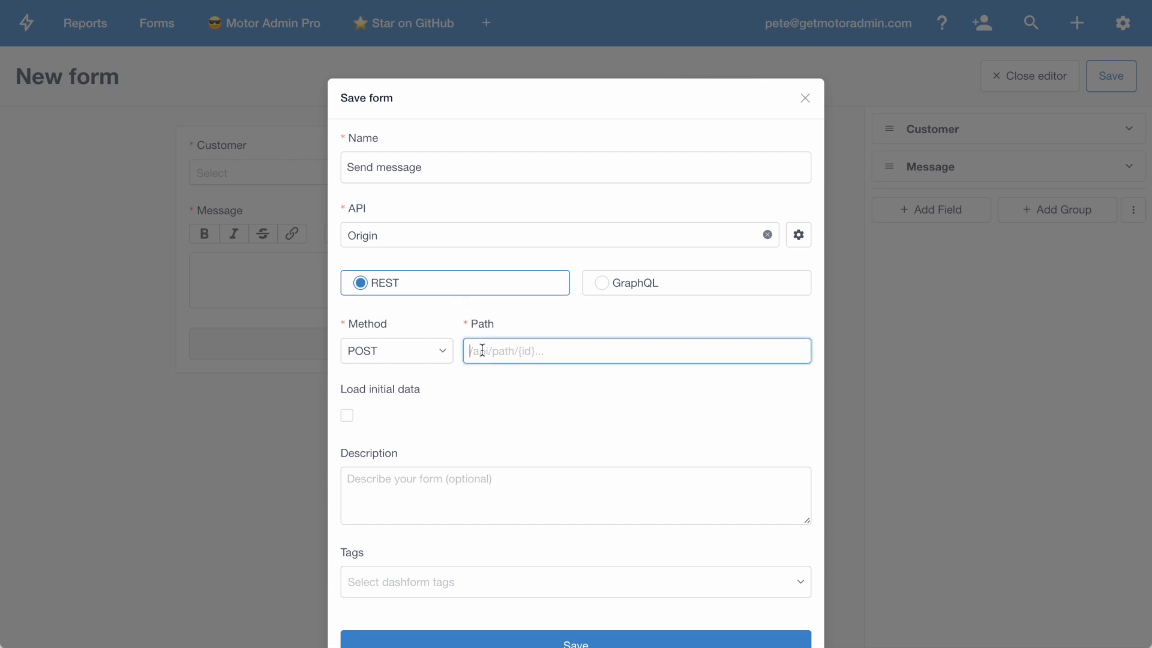
text(stomers)
scroll(484, 429, down, 1)
text(/message)
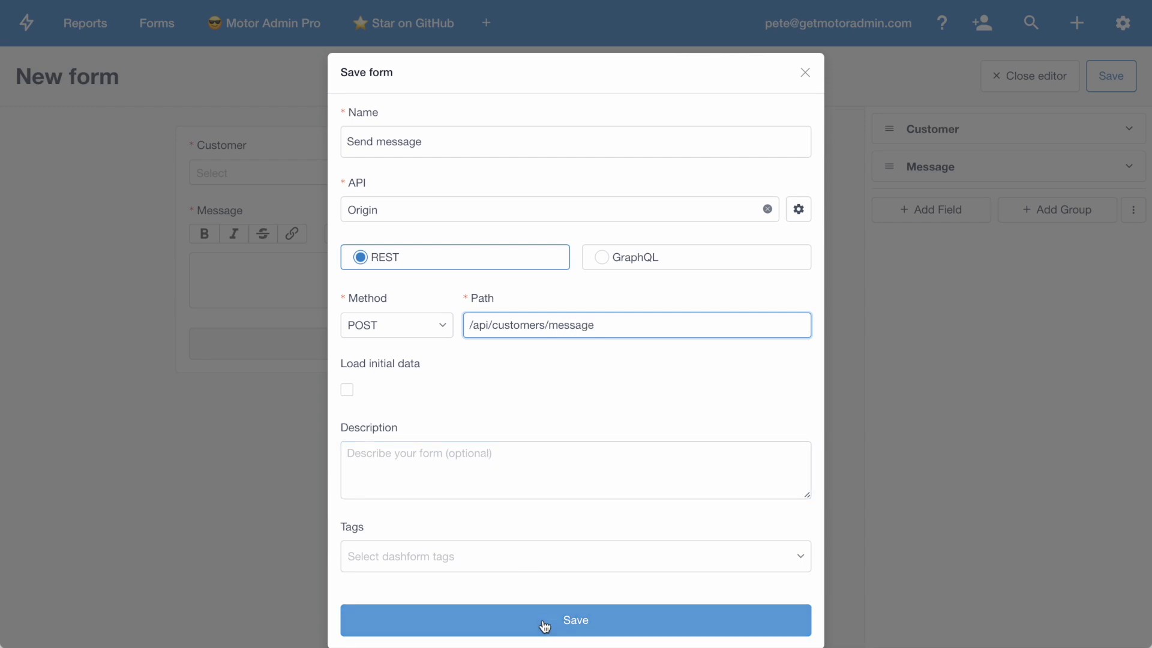
Step: Add a tag to the form and save it
click(498, 552)
text(o)
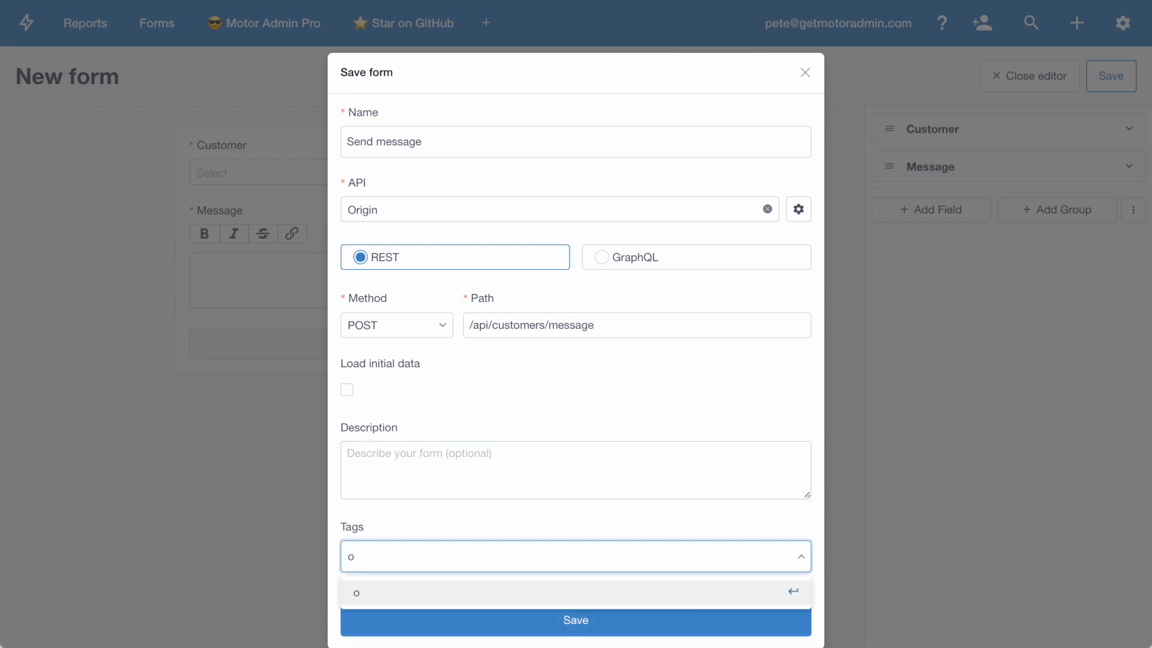
click(456, 604)
click(501, 625)
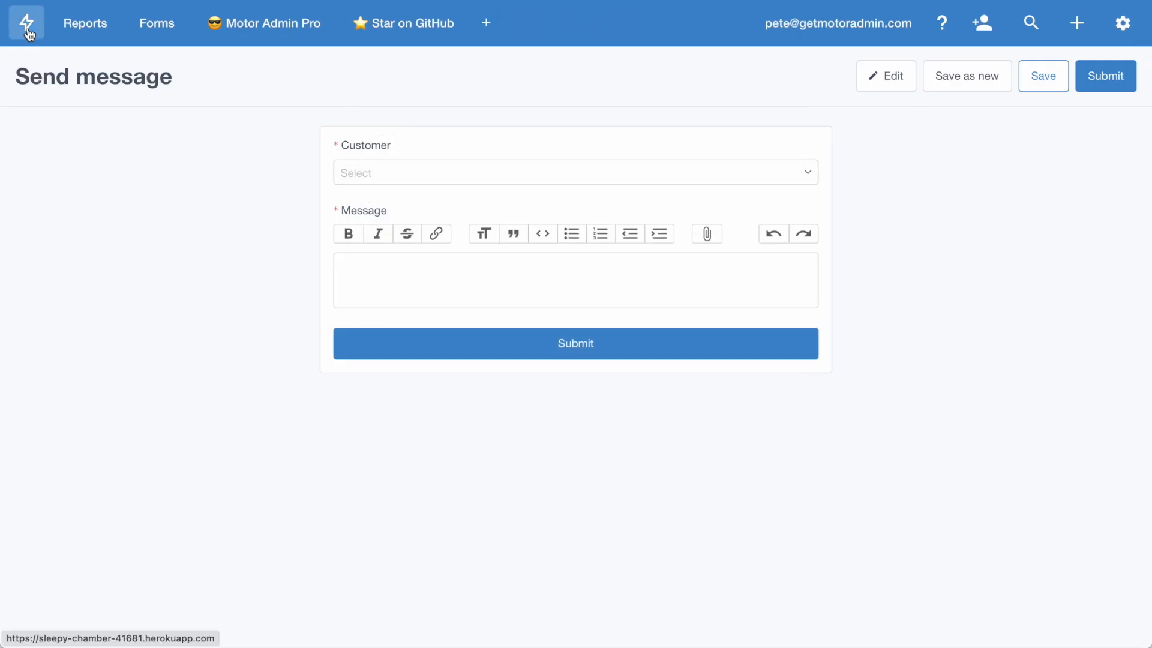
Step: Open customer #1's record from the customers list
click(15, 30)
click(57, 108)
click(293, 141)
Step: Add a customers action named Message that uses the Send message form, and close the settings
click(1123, 22)
click(1035, 148)
click(719, 218)
text(Message)
click(694, 304)
click(694, 343)
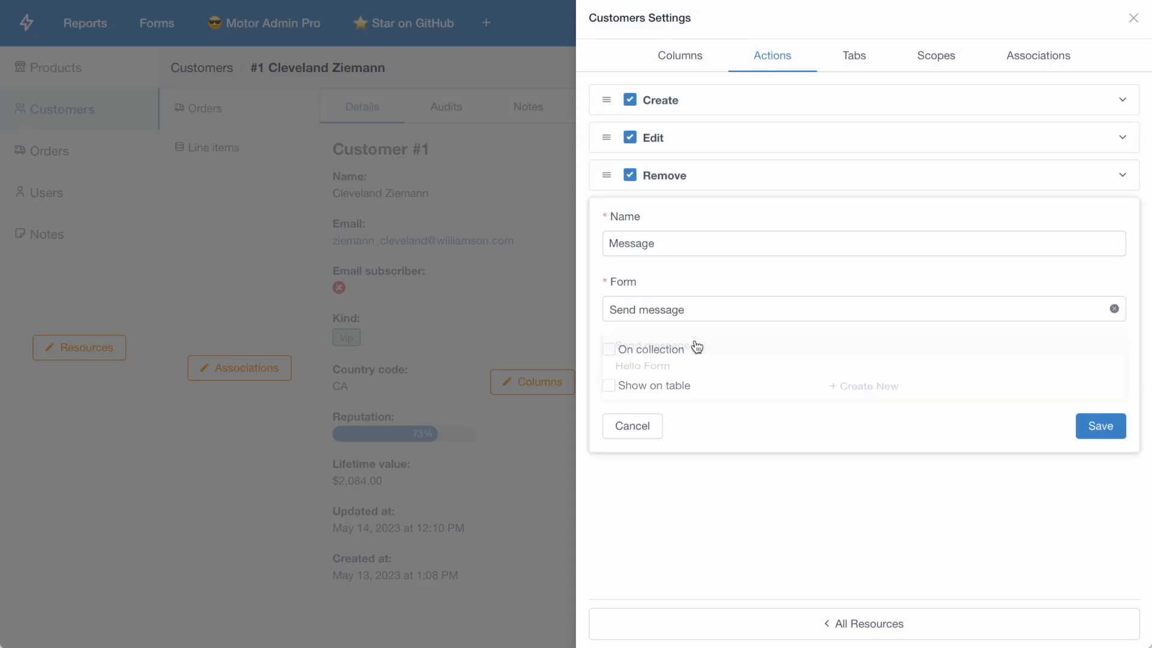
click(1113, 430)
click(539, 171)
click(1059, 31)
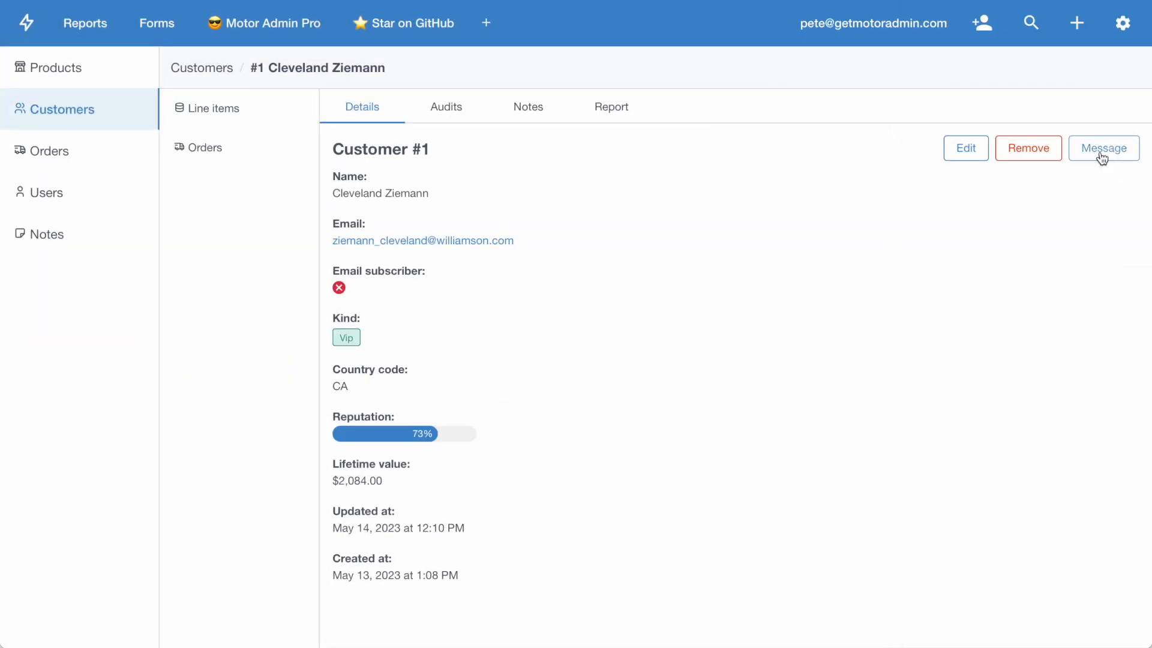
Step: Submit the message "Hi how are you?" to customer #1 with the Message action and close the form
click(1102, 158)
text(Hi how are you?)
click(791, 198)
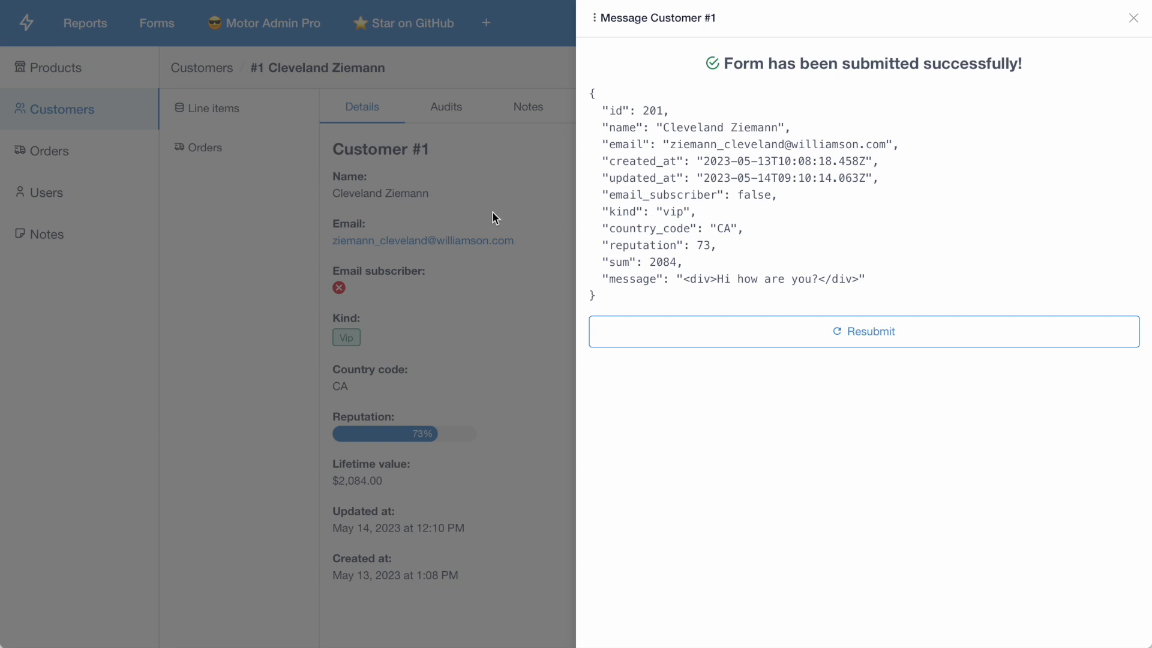
click(516, 259)
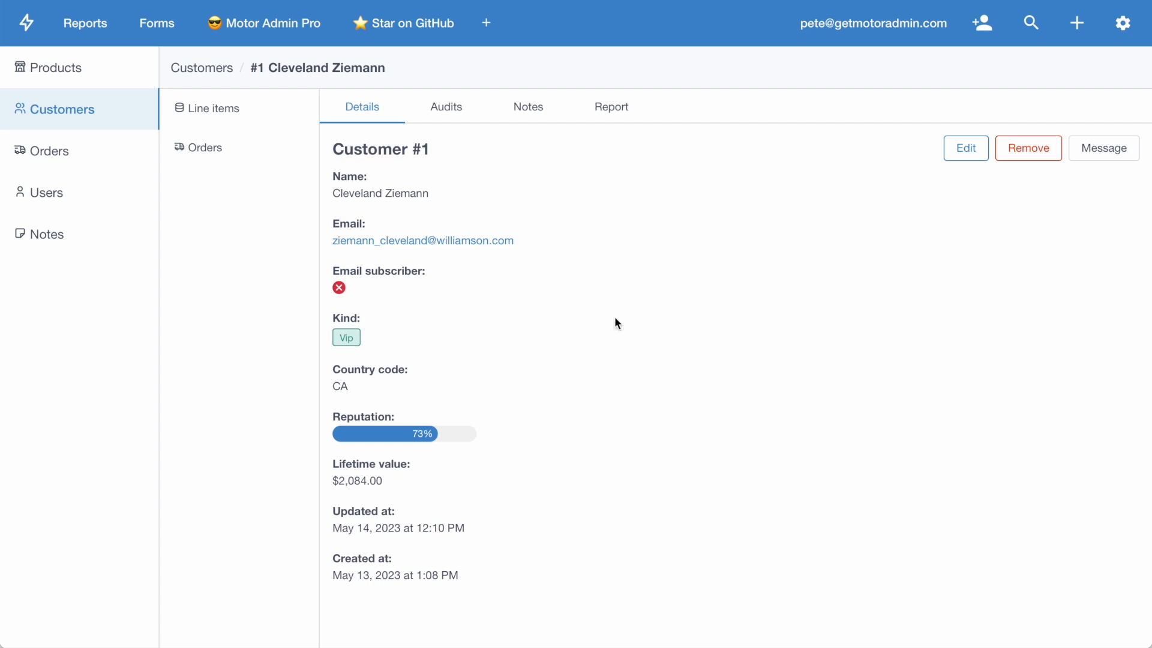
Step: In the admin settings, start a new role named customer support
click(979, 22)
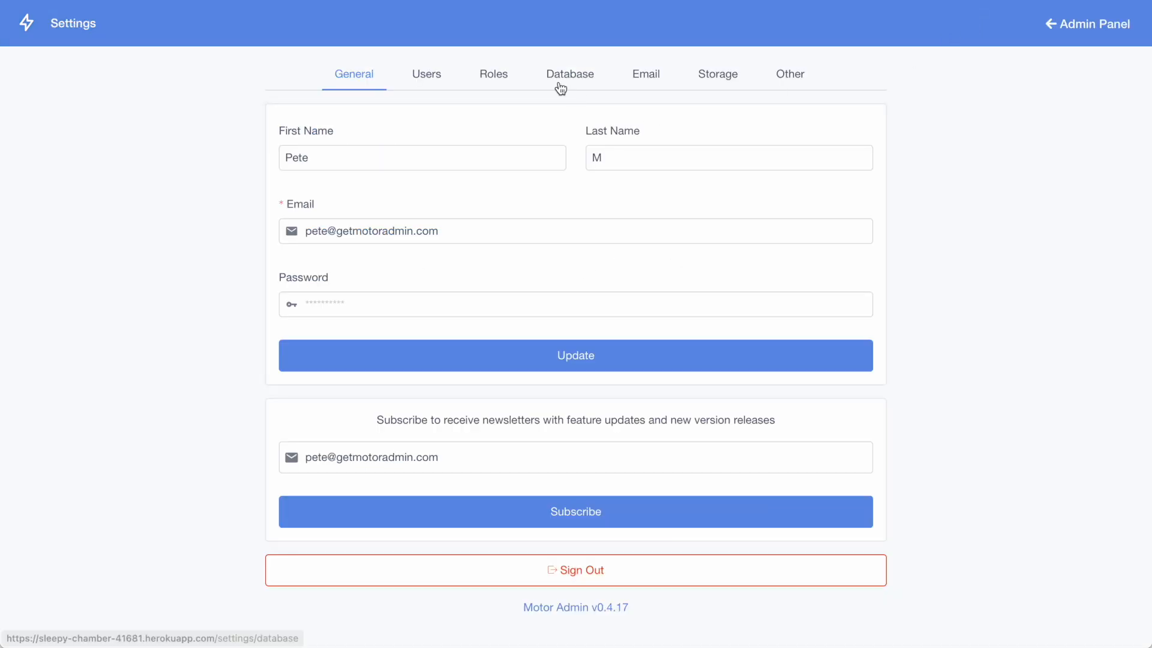
click(418, 74)
click(504, 78)
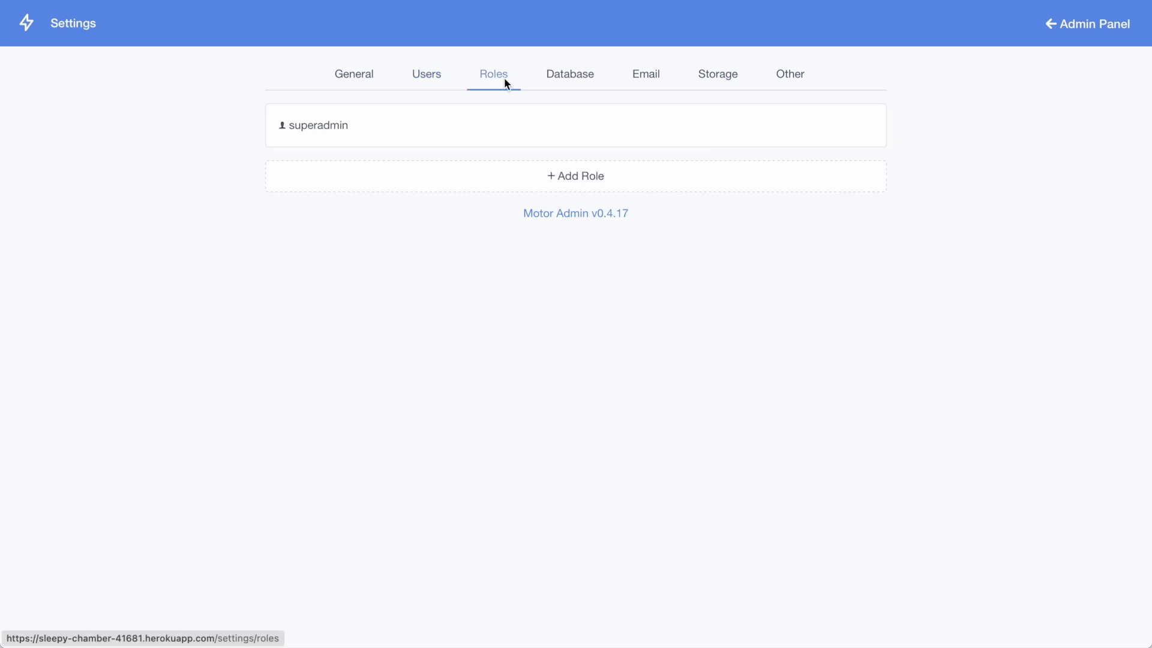
click(550, 178)
text(customer support)
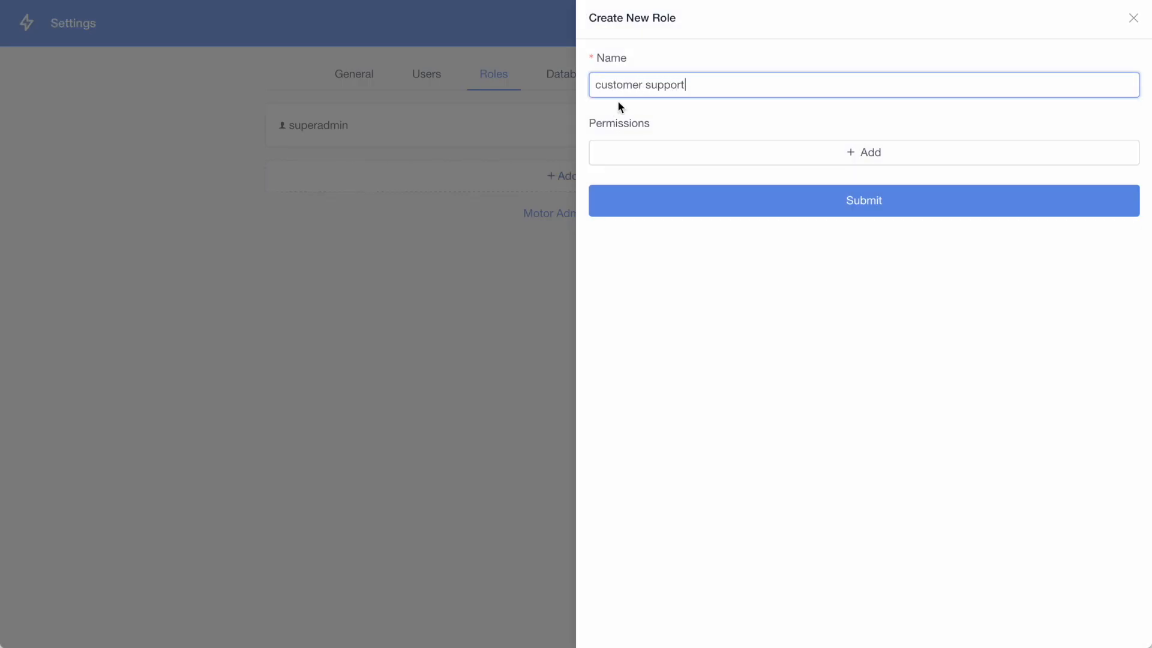
Step: Add a permission to the role that allows Read on Customers
click(662, 150)
click(664, 150)
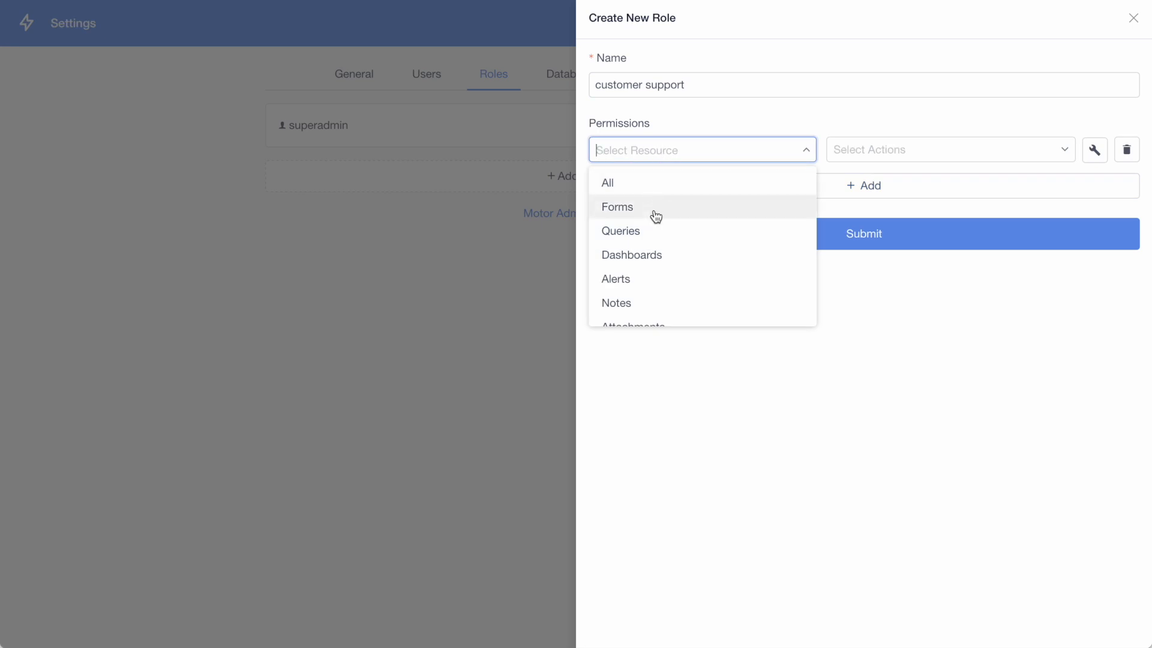
scroll(656, 234, down, 5)
click(660, 262)
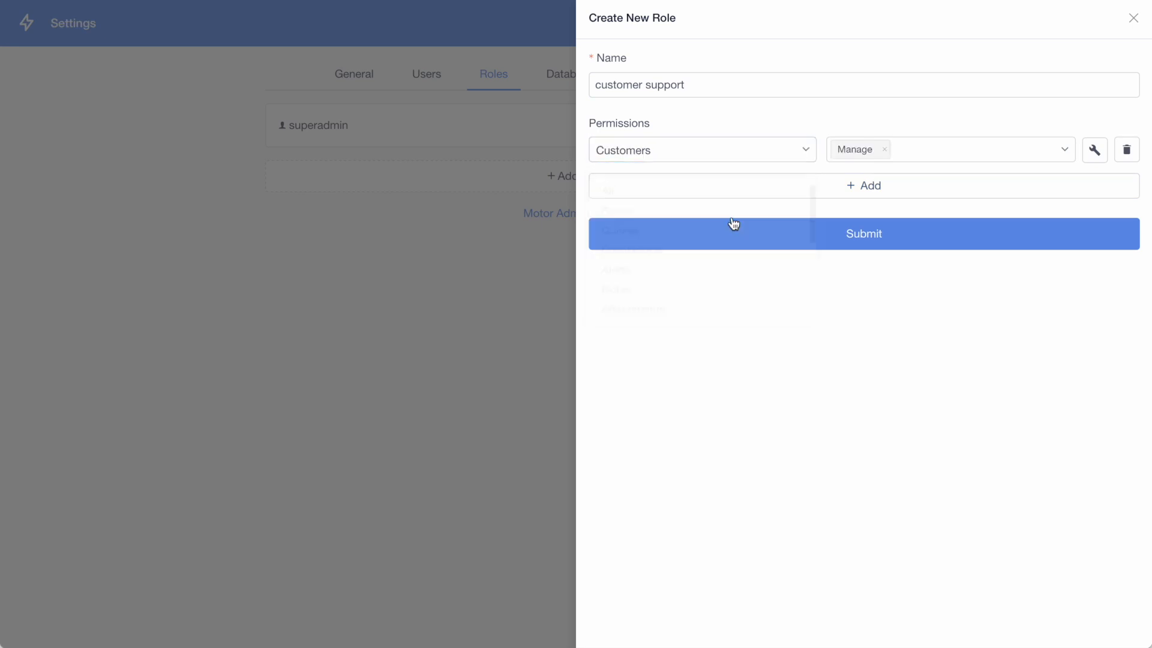
click(887, 155)
click(883, 209)
Step: Add a second permission to the role that allows Read on Forms
click(818, 191)
click(765, 186)
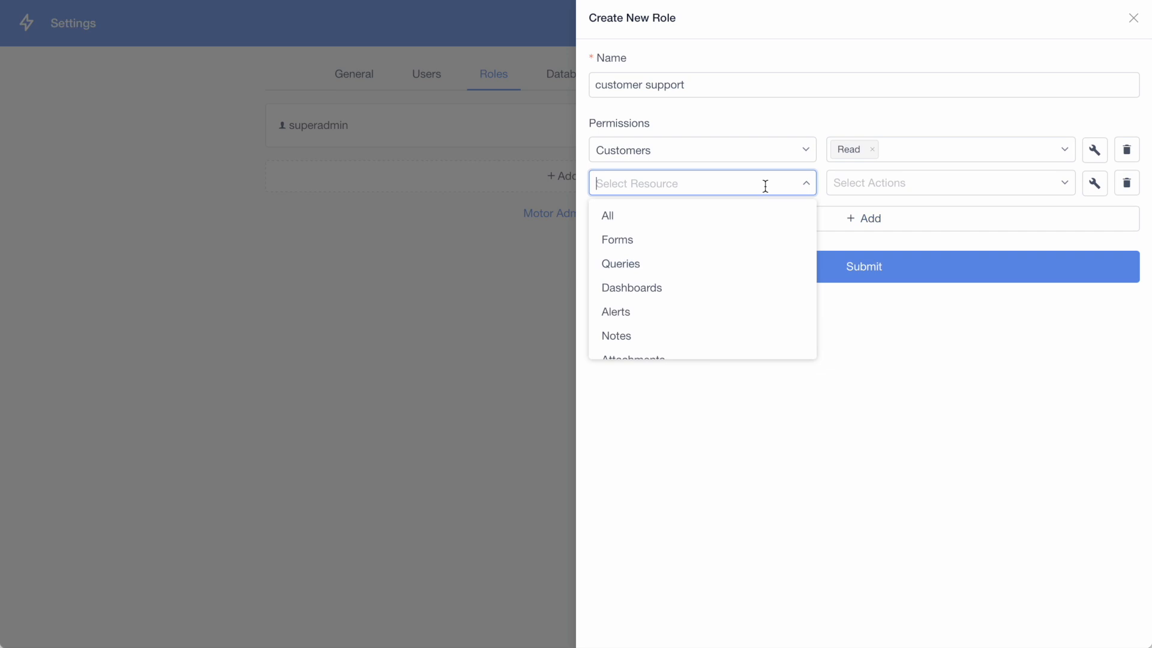
click(704, 241)
click(884, 183)
click(887, 188)
click(887, 241)
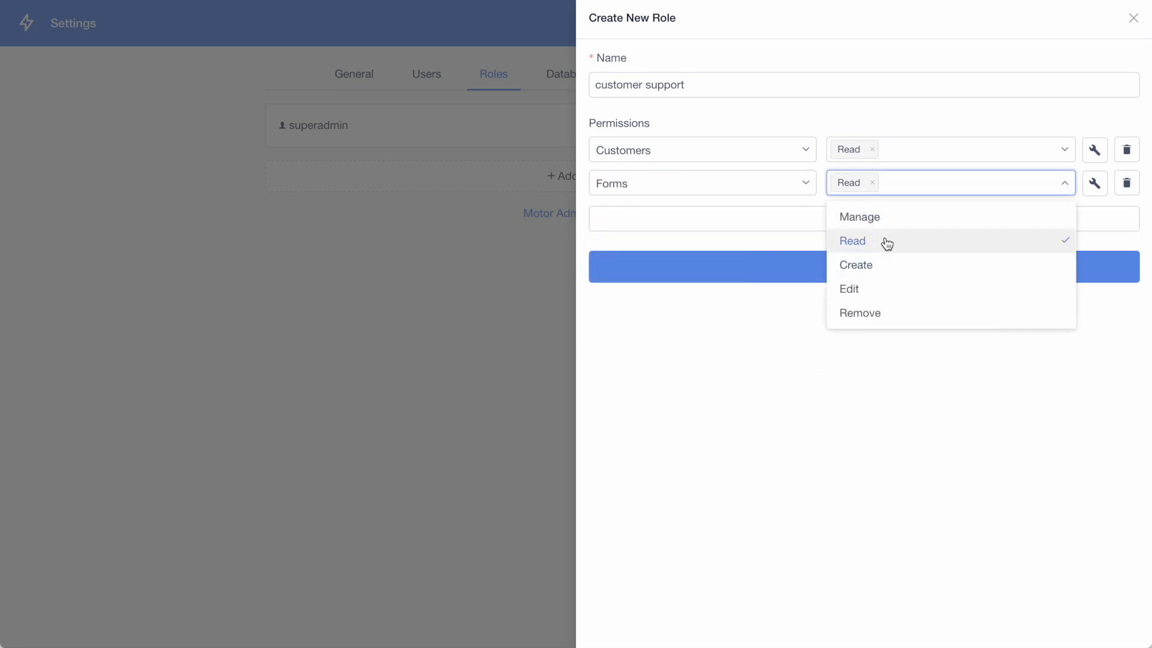
Step: Configure one advanced rule for the Forms permission
click(1093, 184)
click(502, 180)
click(466, 207)
click(550, 217)
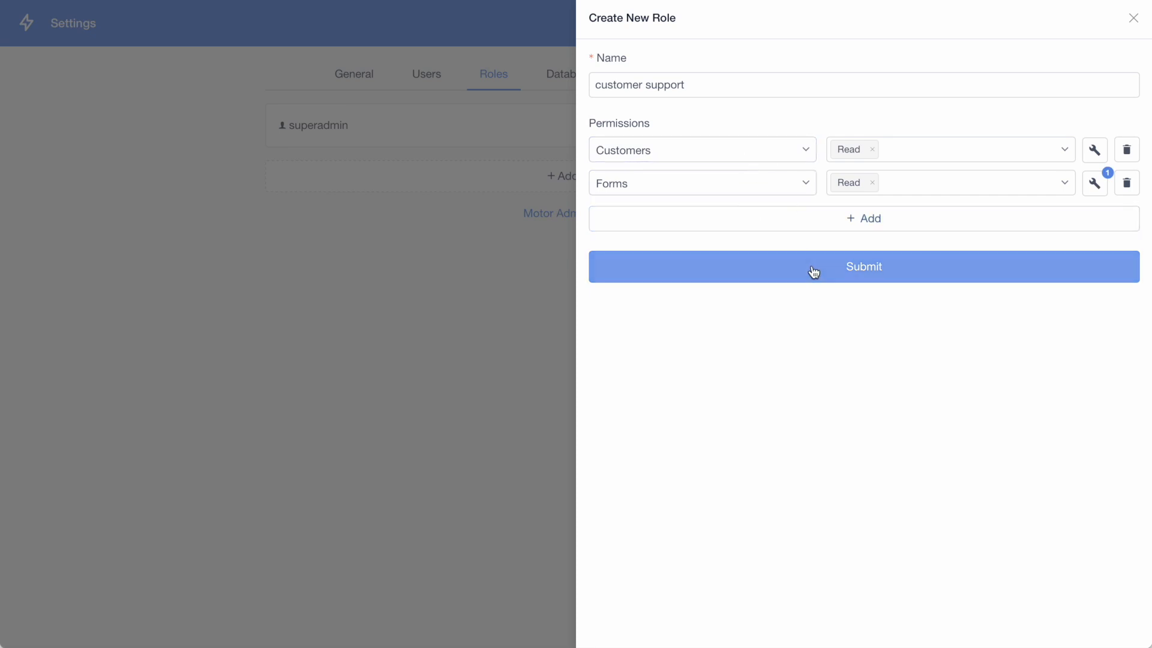
Step: Allow the Message action in the Customers permission as well and submit the new role
click(922, 162)
click(897, 306)
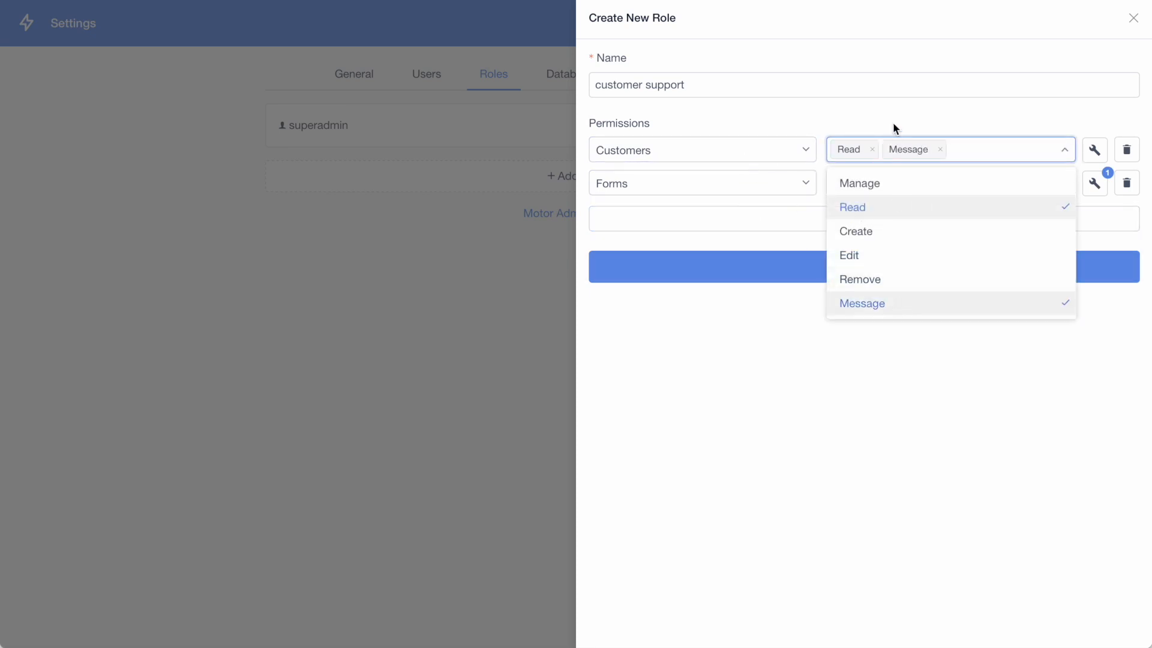
click(893, 121)
click(841, 273)
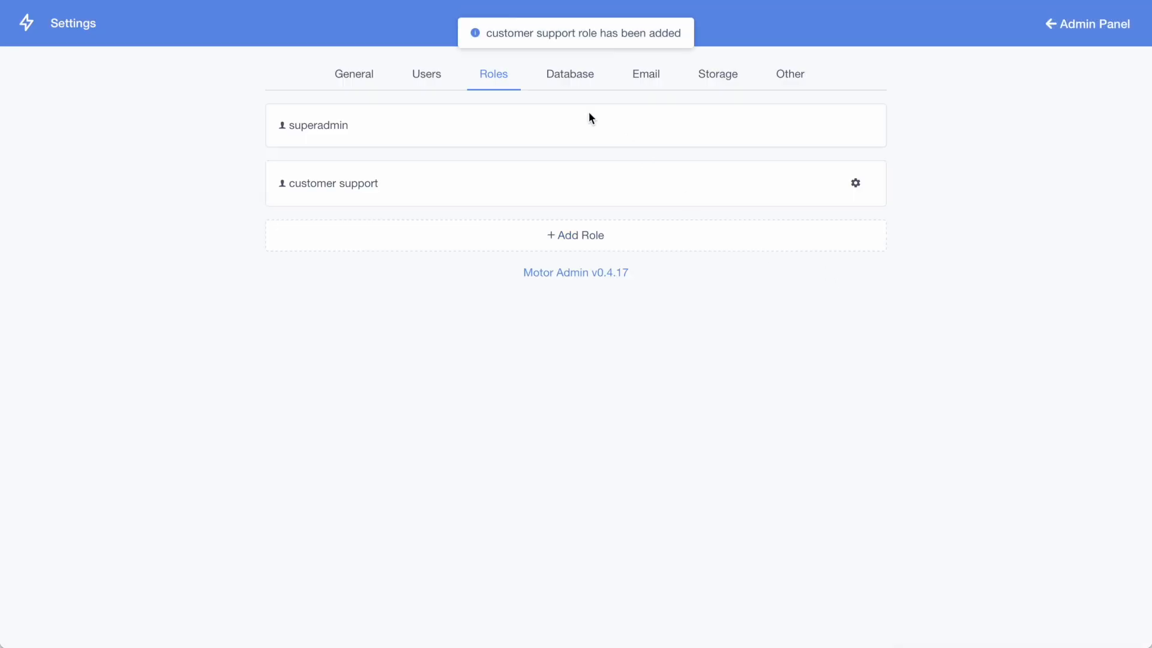
Step: Start adding a new user and fill in the first name, last name and email
click(427, 73)
click(573, 180)
click(424, 133)
text(Jo)
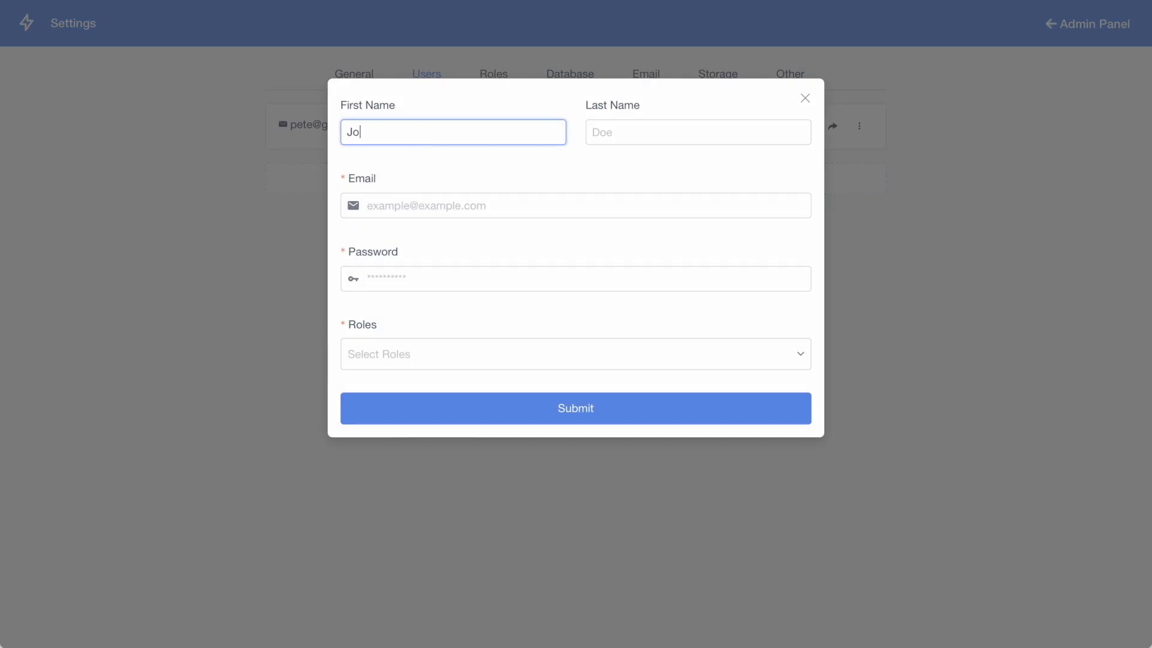
text(hn)
click(594, 139)
text(D)
click(425, 202)
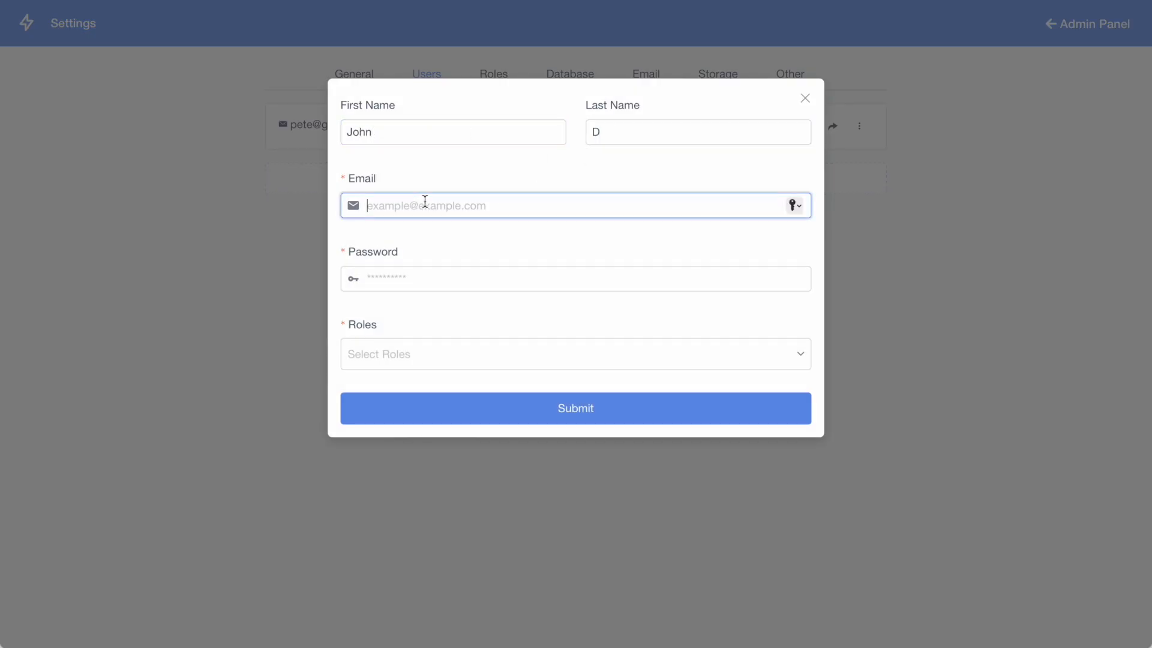
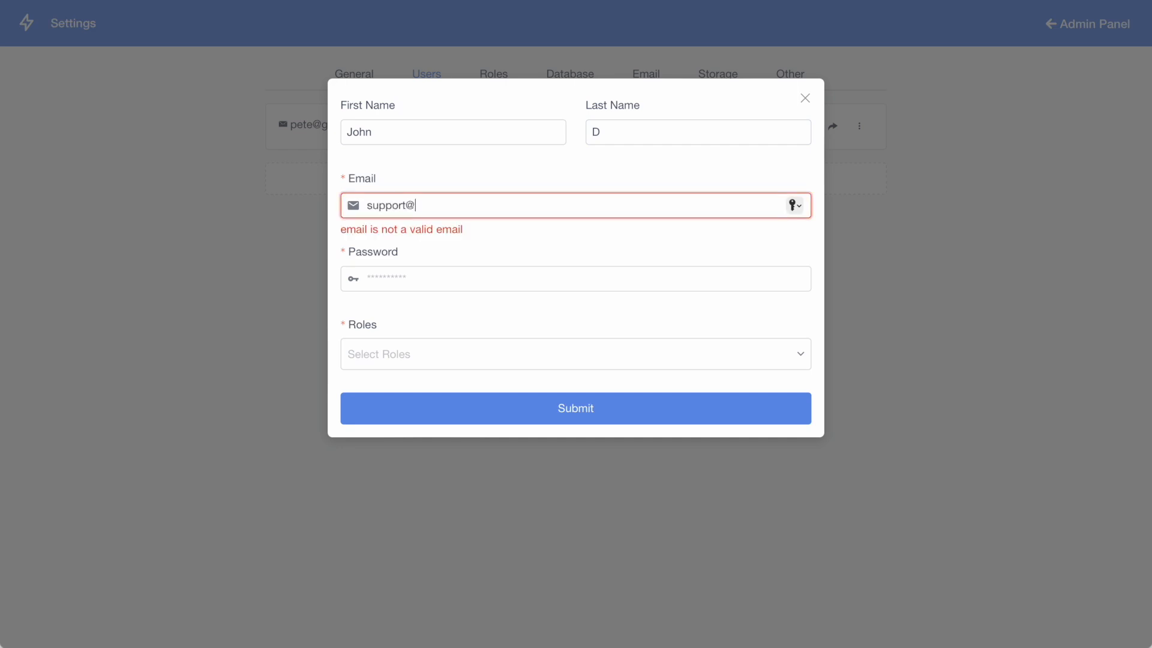
Step: Fill in a suggested new password, assign the customer support role and submit the new user
click(414, 275)
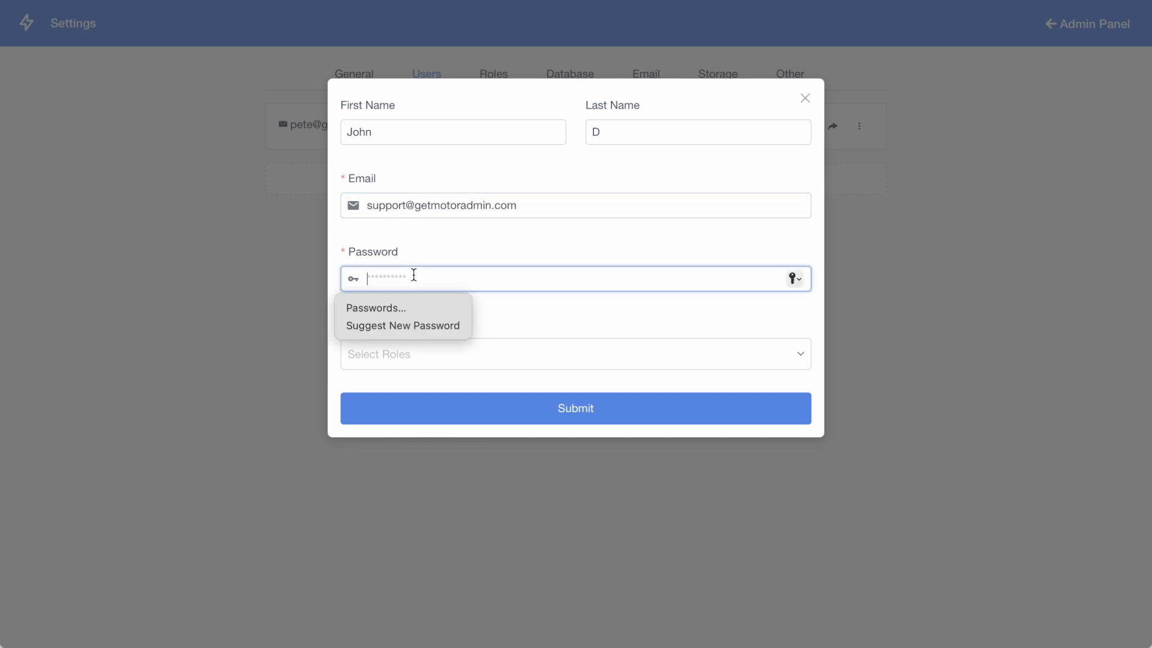
click(419, 325)
click(423, 353)
click(411, 415)
click(542, 413)
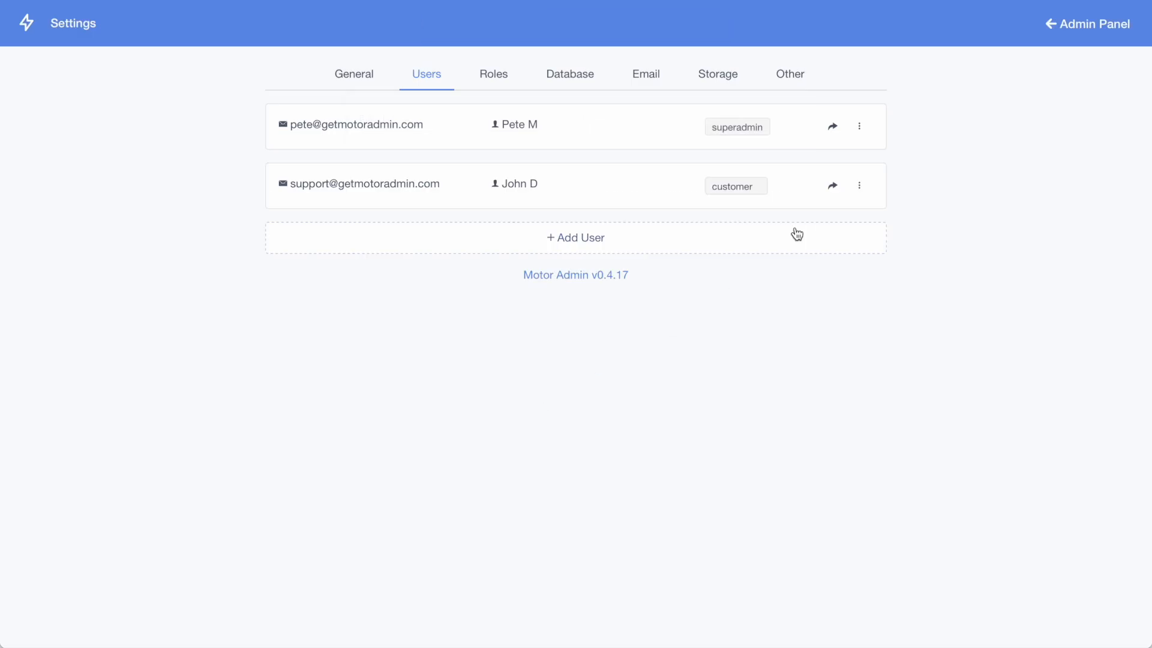
Step: Open the new support user's impersonation link in a private window and show the customers list
right_click(831, 190)
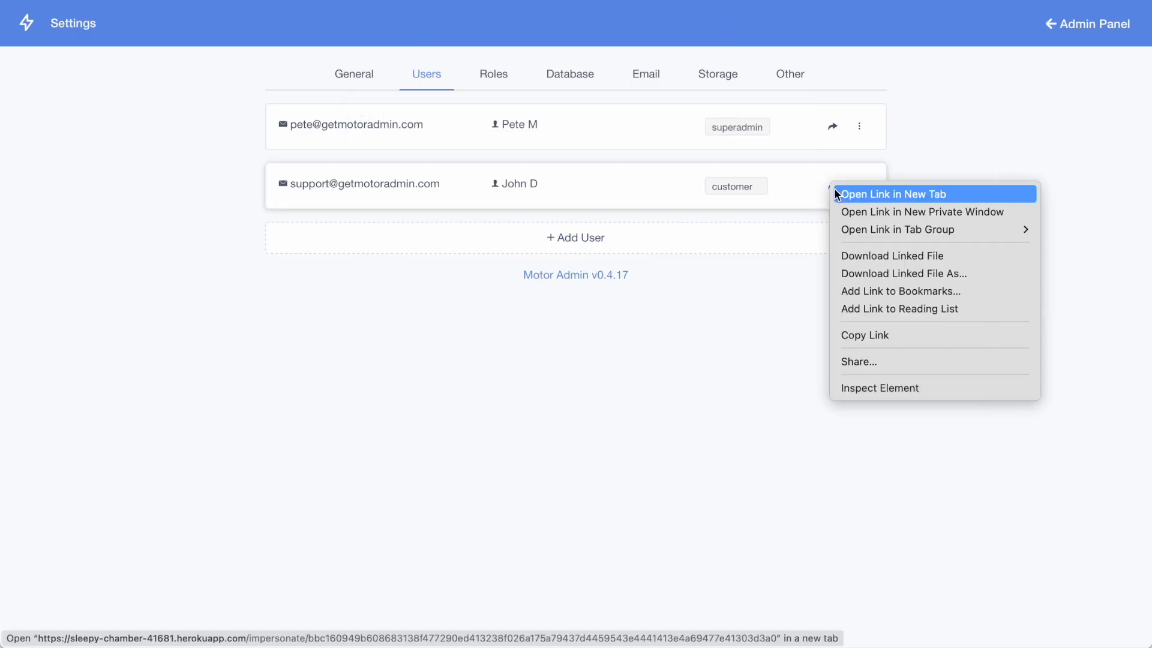
click(848, 213)
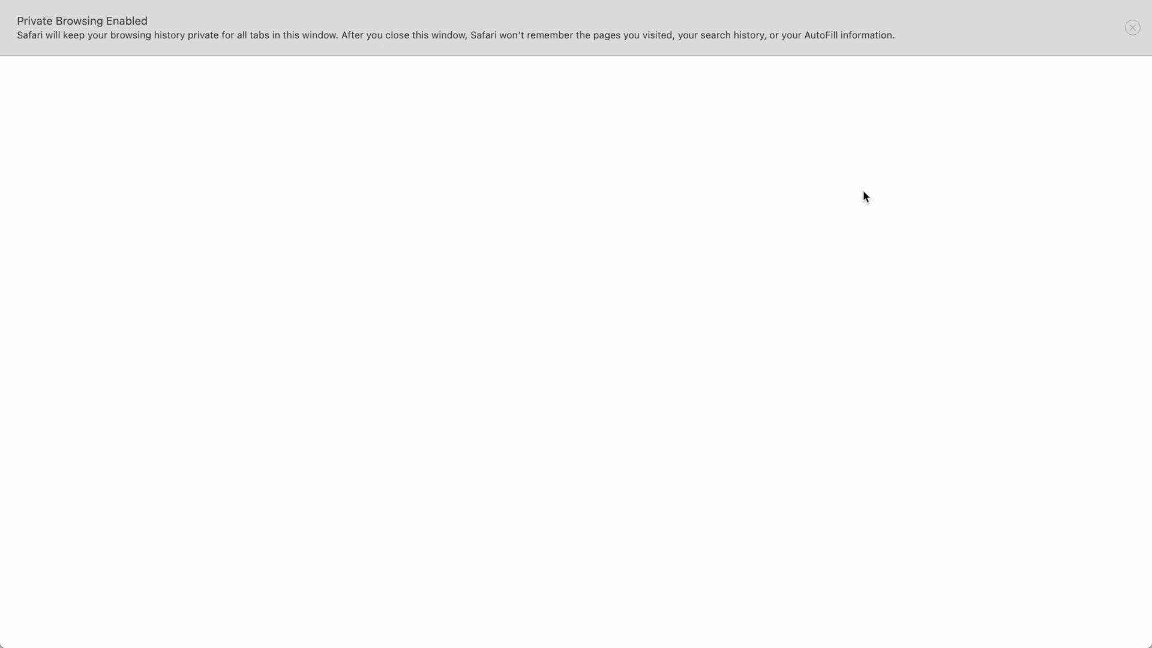
click(91, 66)
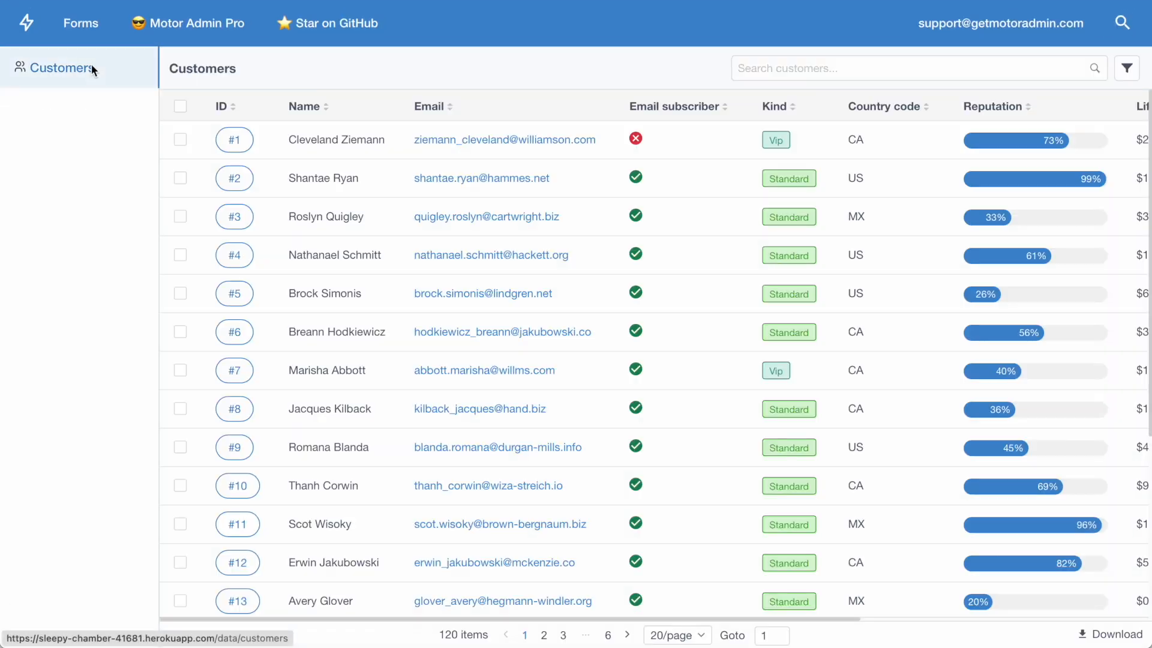
Step: As the support user, open customer #1, submit the message "Test" and close the form
click(328, 144)
click(1102, 115)
text(Test)
click(843, 198)
click(531, 202)
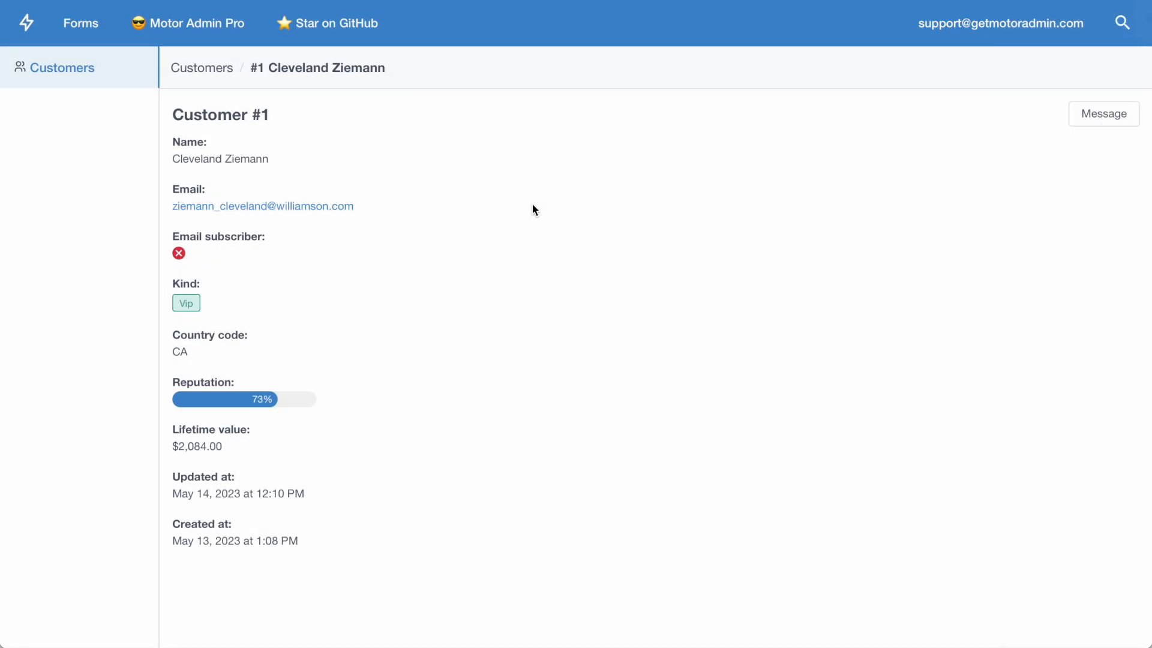